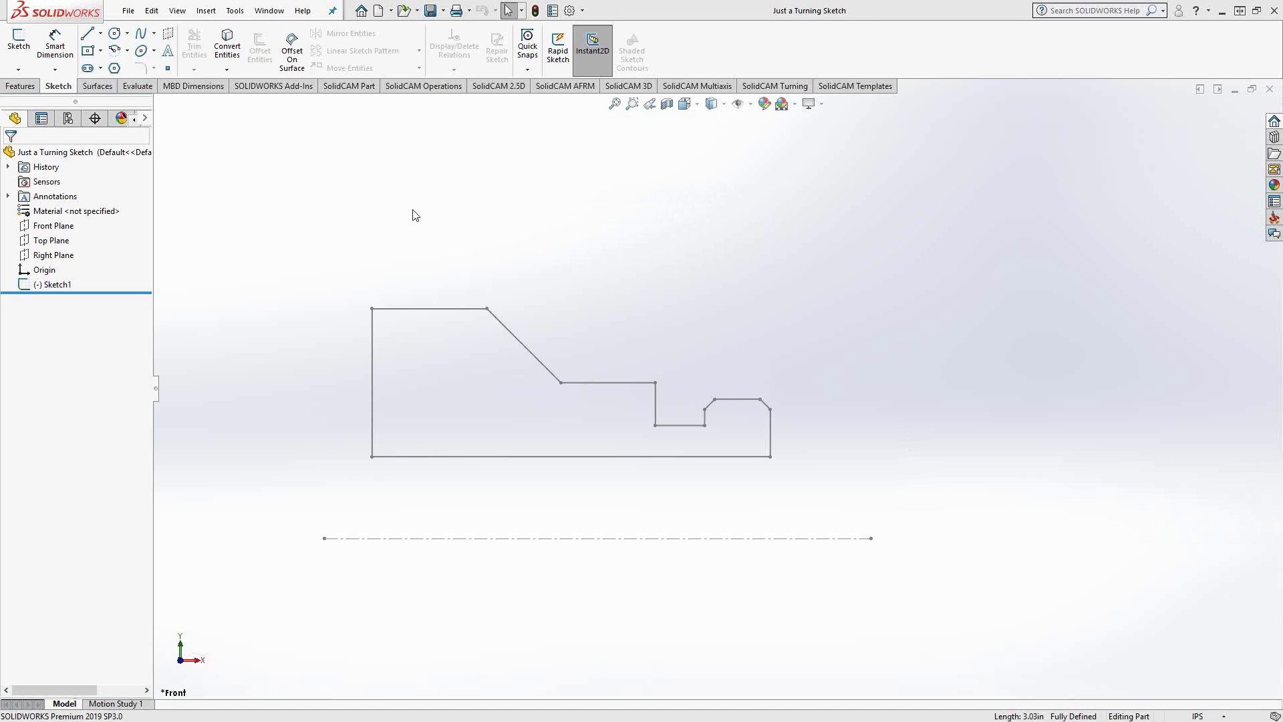
Create a new Mill-Turn CAM part 'Just a Turning Sketch' from the turning sketch.
click(235, 11)
mouse_move(294, 67)
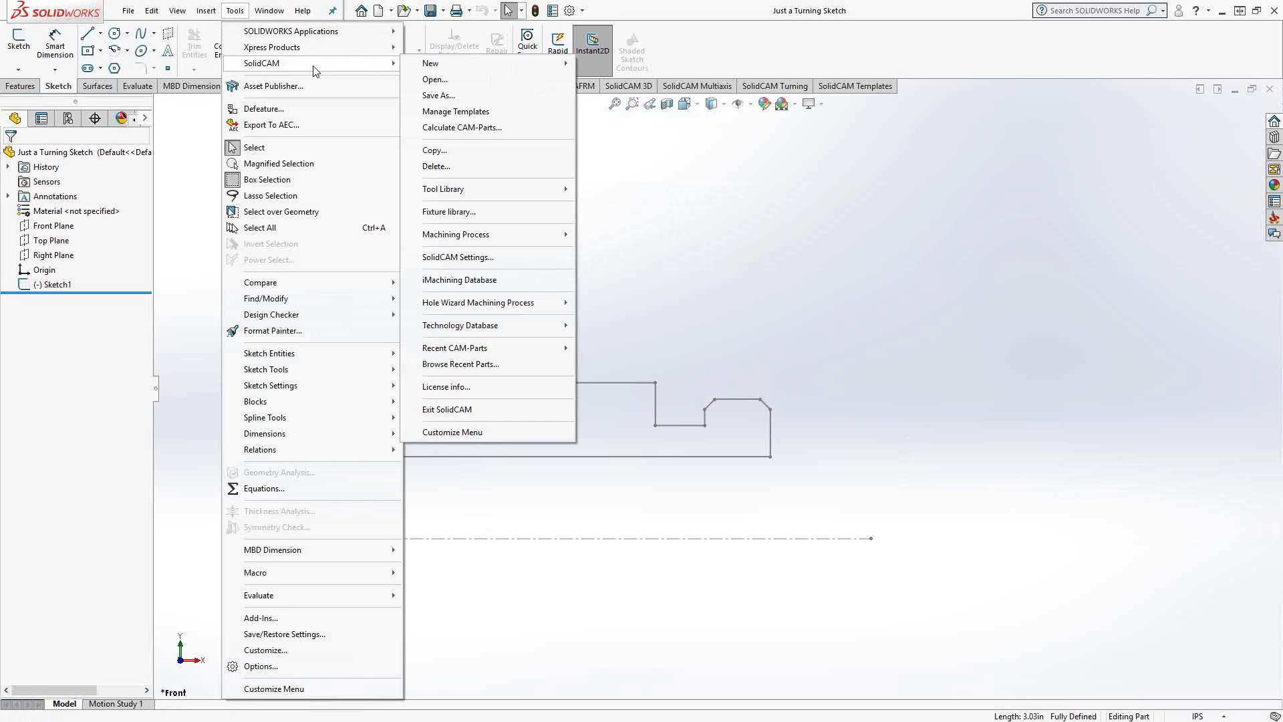
mouse_move(555, 64)
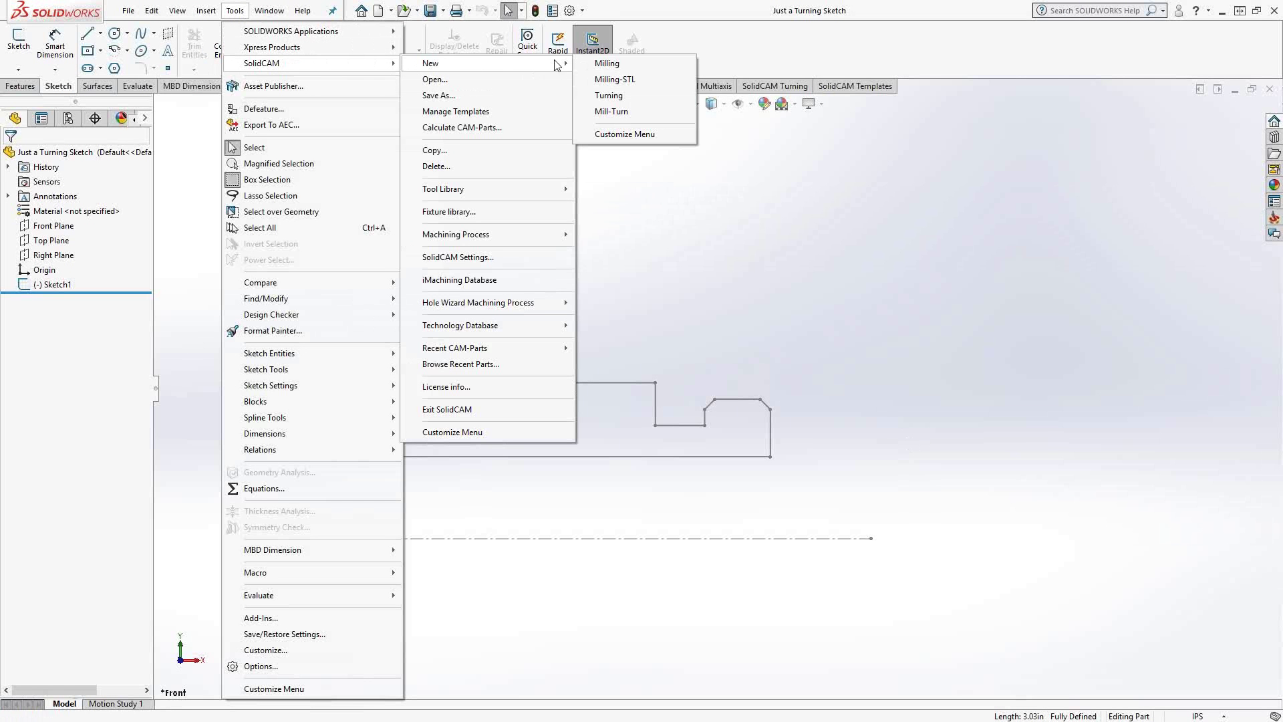
click(612, 111)
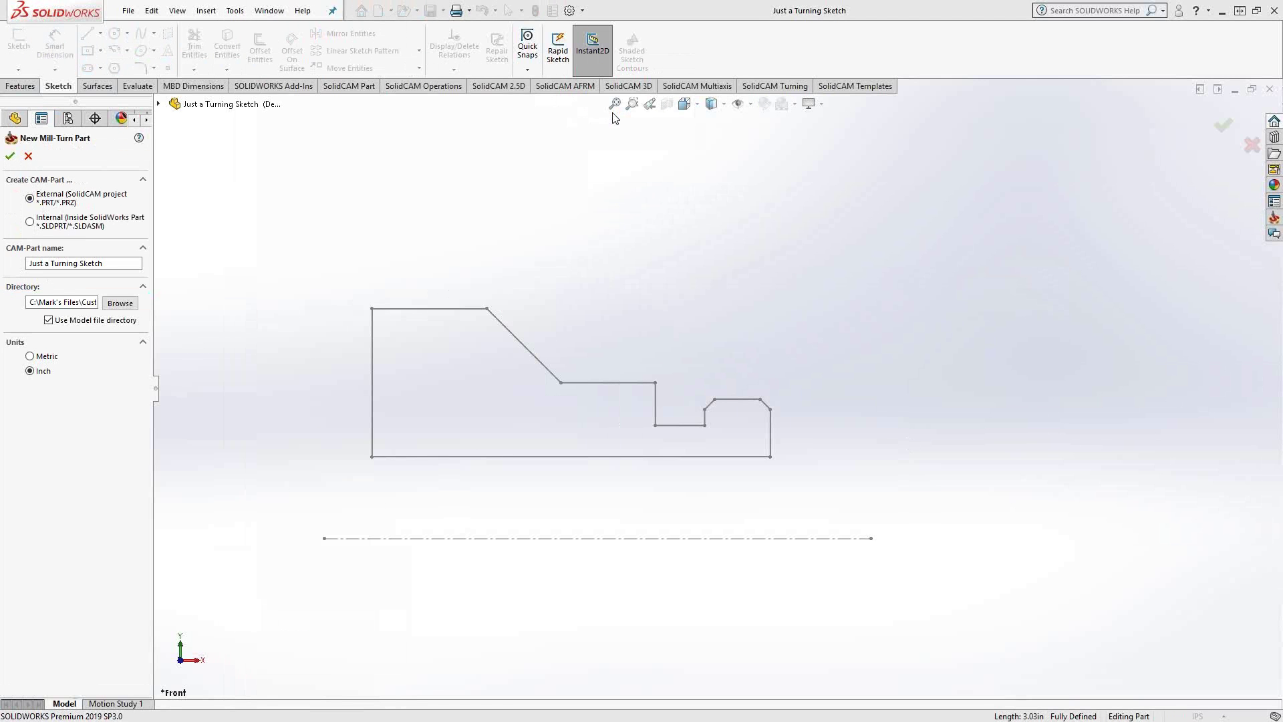
click(11, 157)
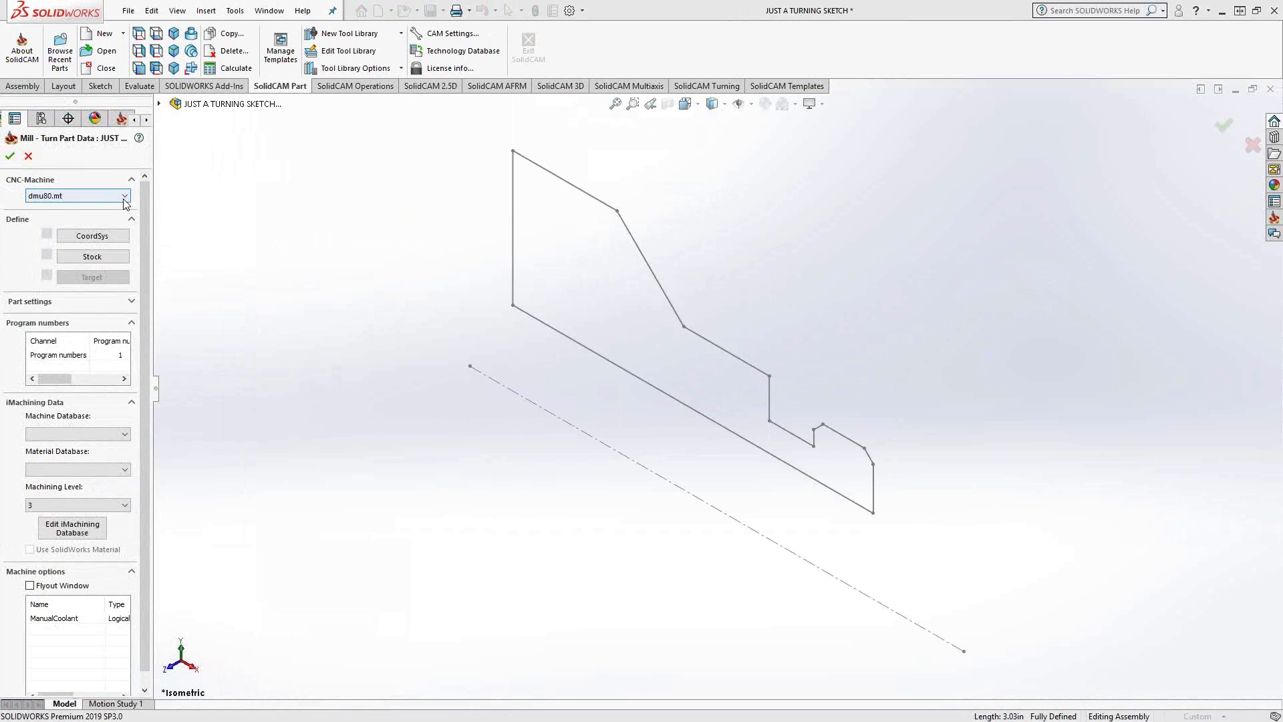
Set the CNC machine to gMT_HaasSL30.
click(124, 199)
scroll(73, 321, down, 1)
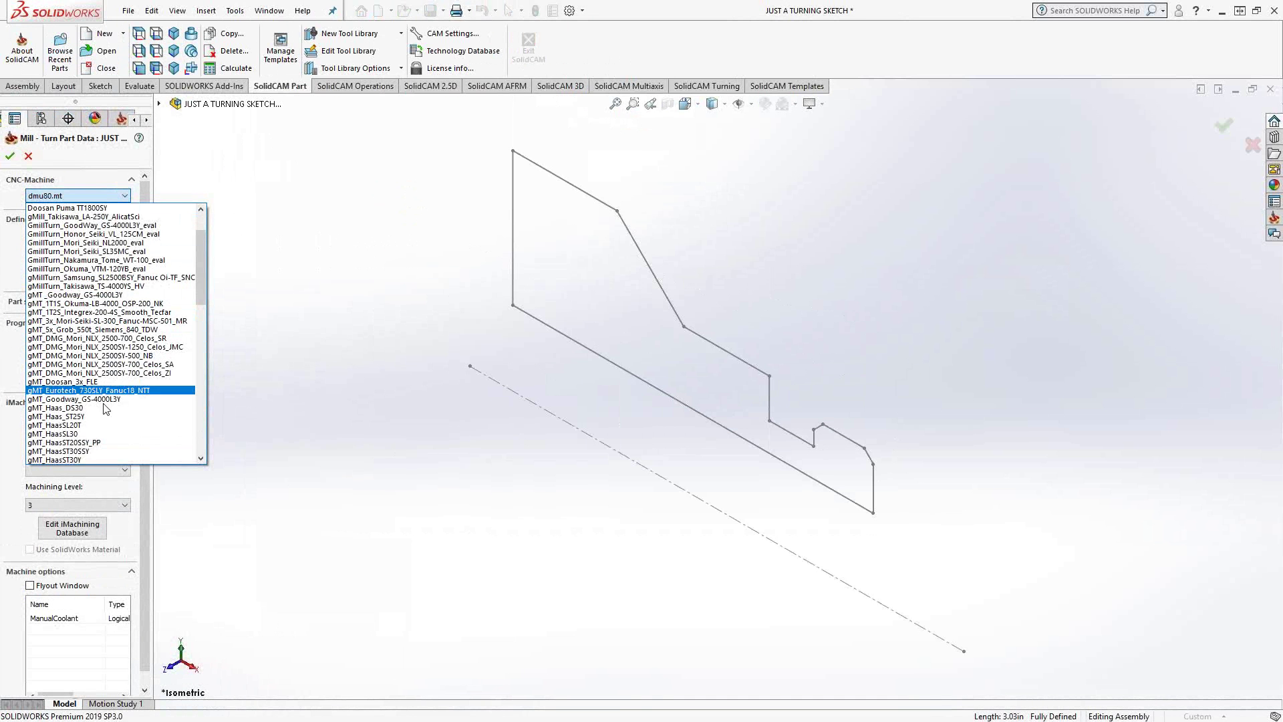
click(74, 435)
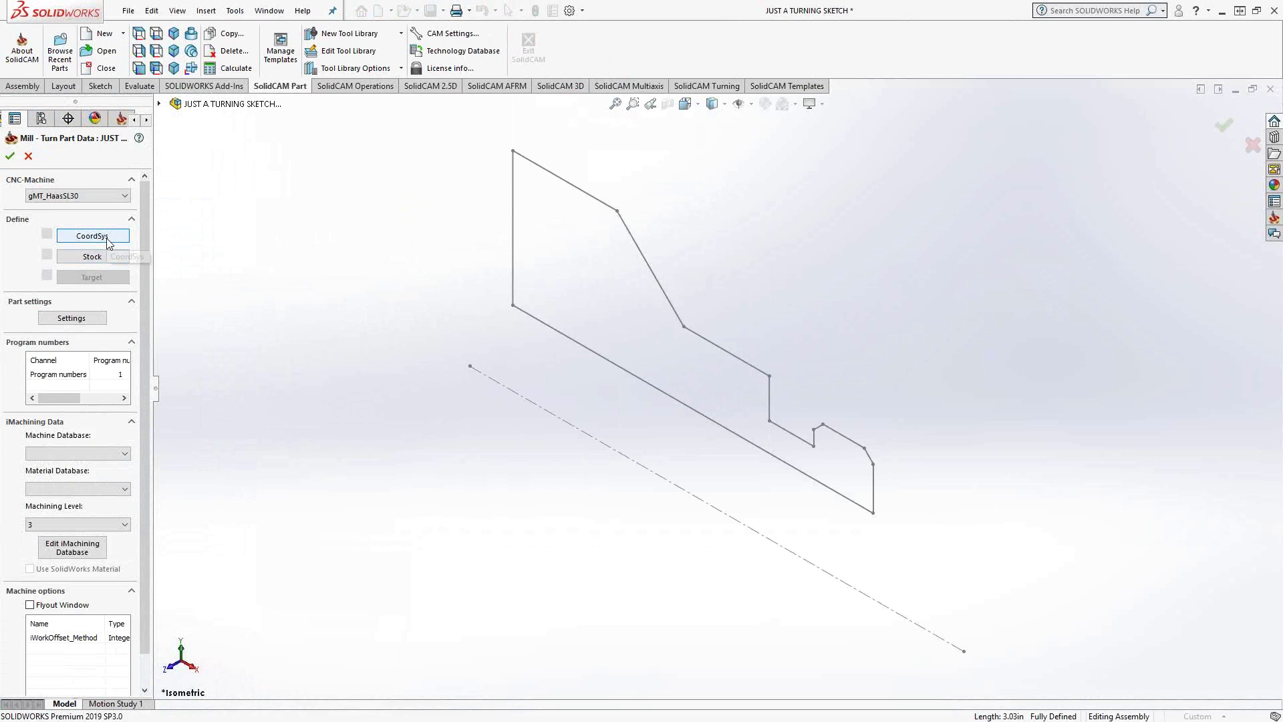
Define the coordinate system by geometry, picking the bottom-right vertex (1.314, 0.625, 0) as origin.
click(106, 238)
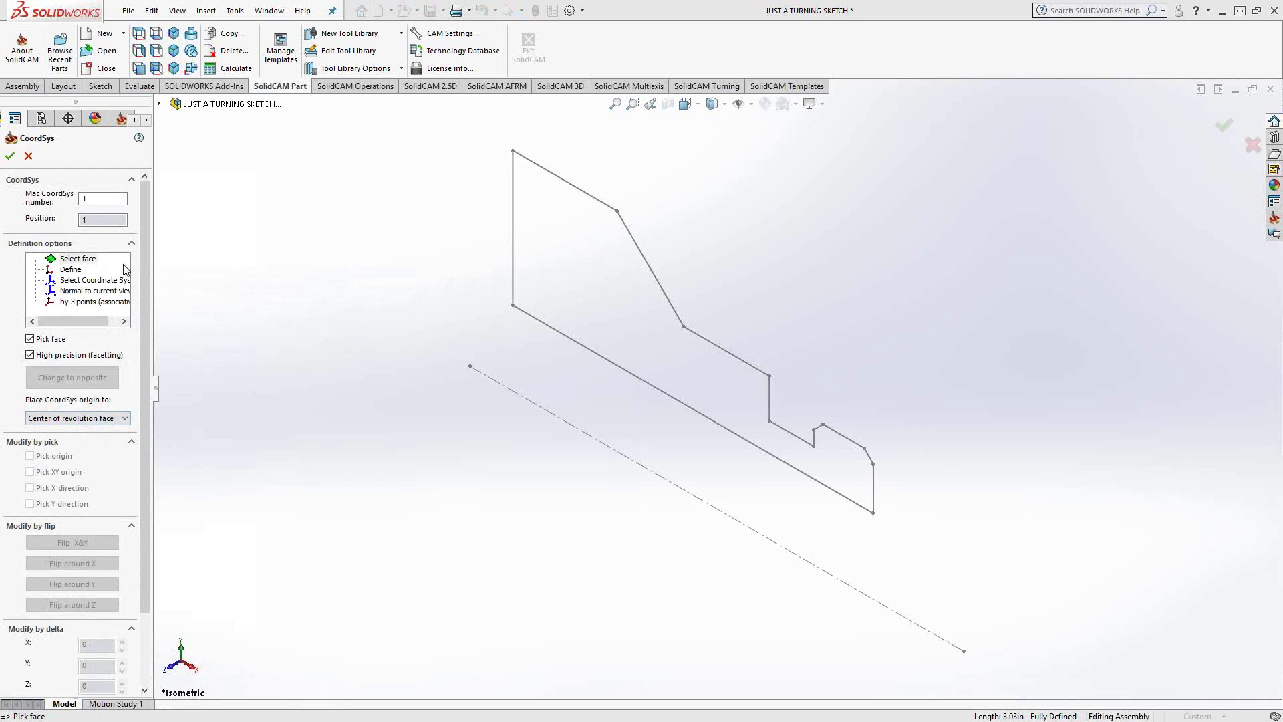
click(71, 270)
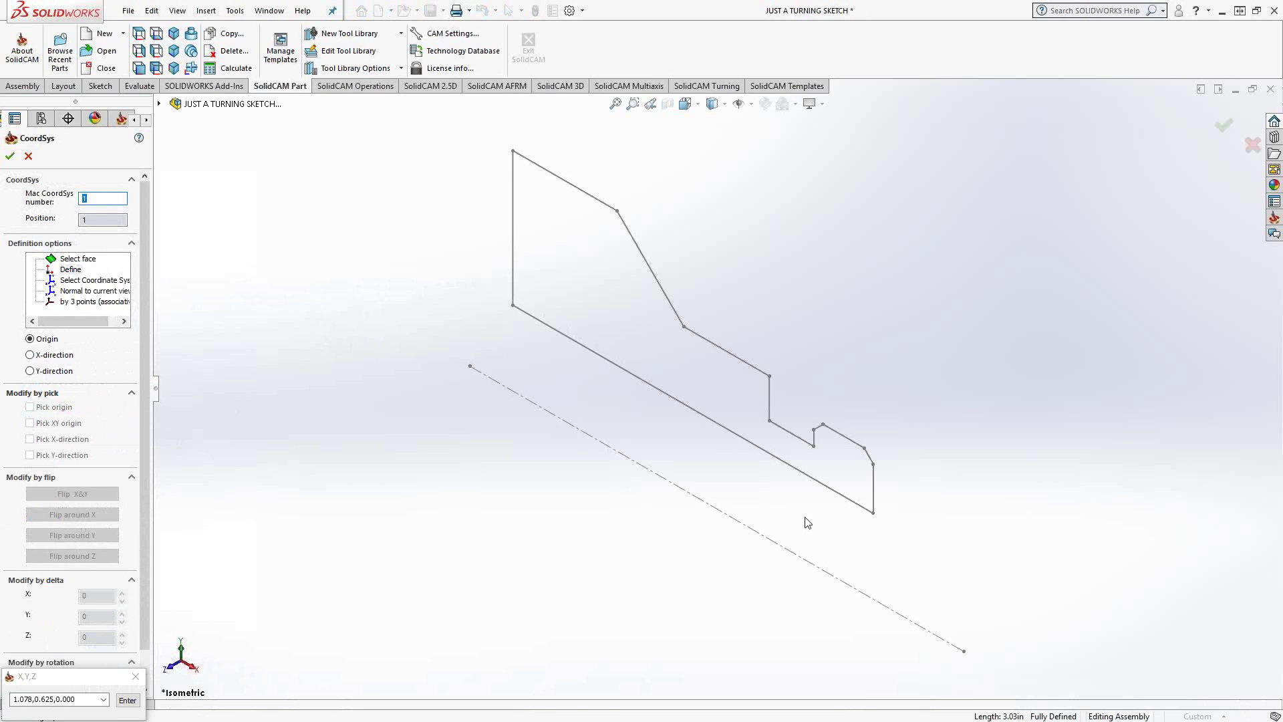
mouse_move(882, 564)
middle_down()
mouse_move(917, 450)
mouse_move(950, 430)
mouse_move(925, 478)
mouse_move(922, 573)
middle_up()
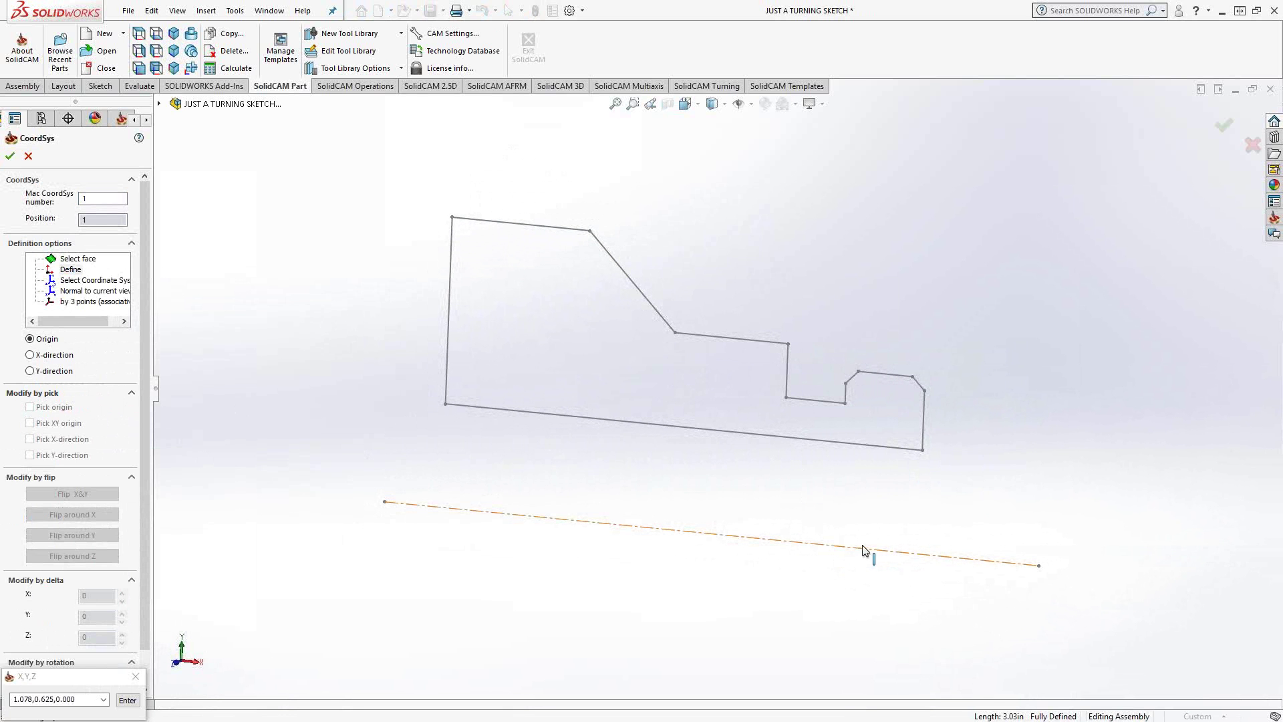
click(923, 451)
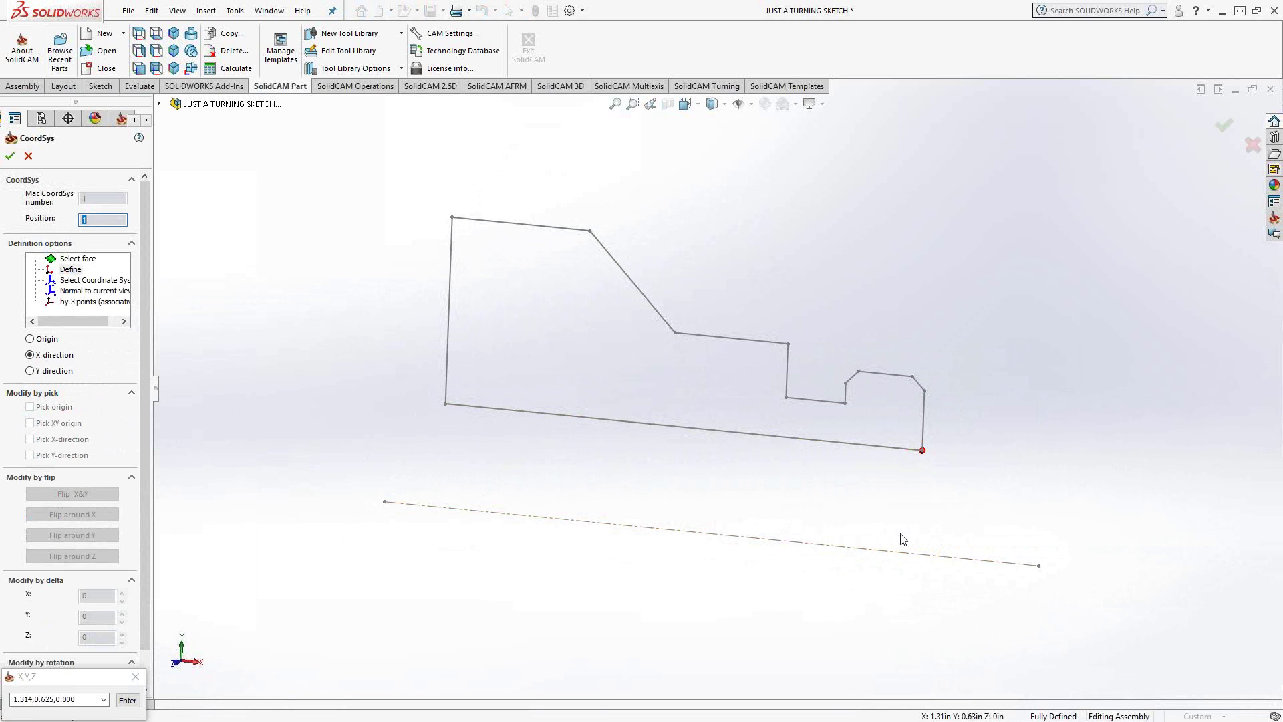
Set the axis directions from the right vertical and bottom sketch edges, flipped around X.
click(923, 420)
click(886, 447)
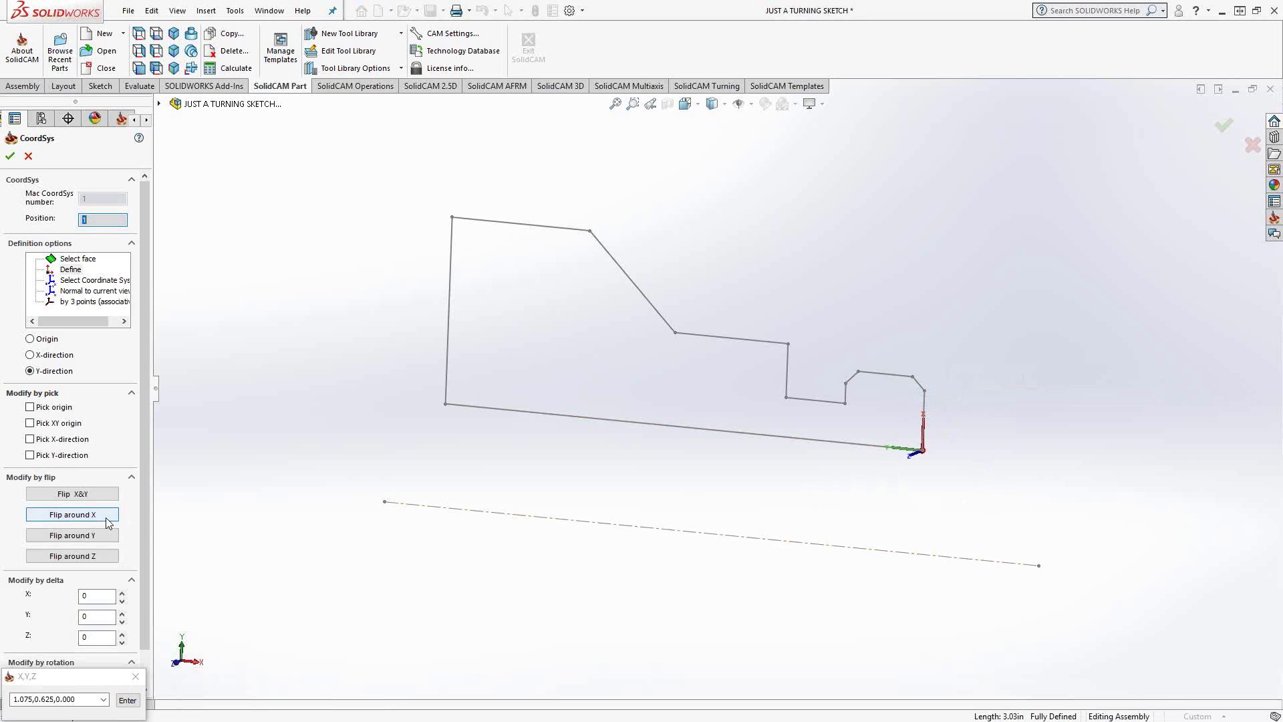
click(108, 517)
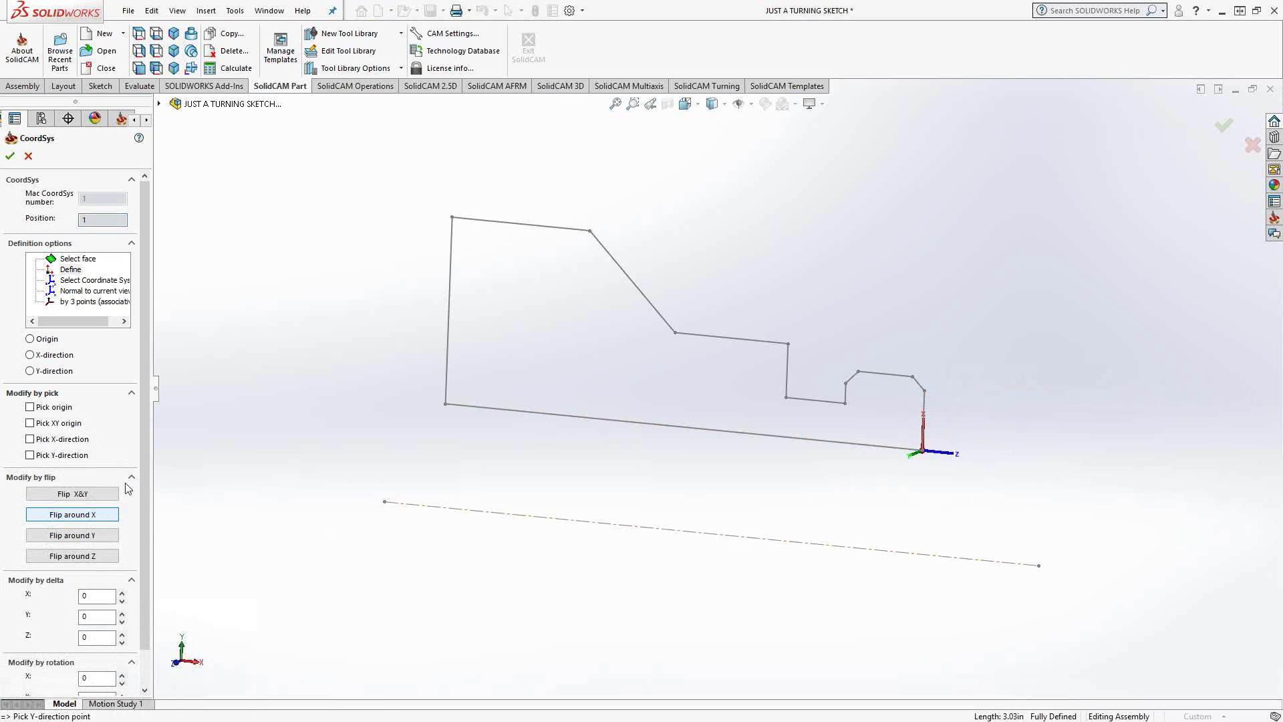
Offset the coordinate system by delta X -0.625 and delta Z 0.02, then confirm it.
scroll(145, 444, down, 1)
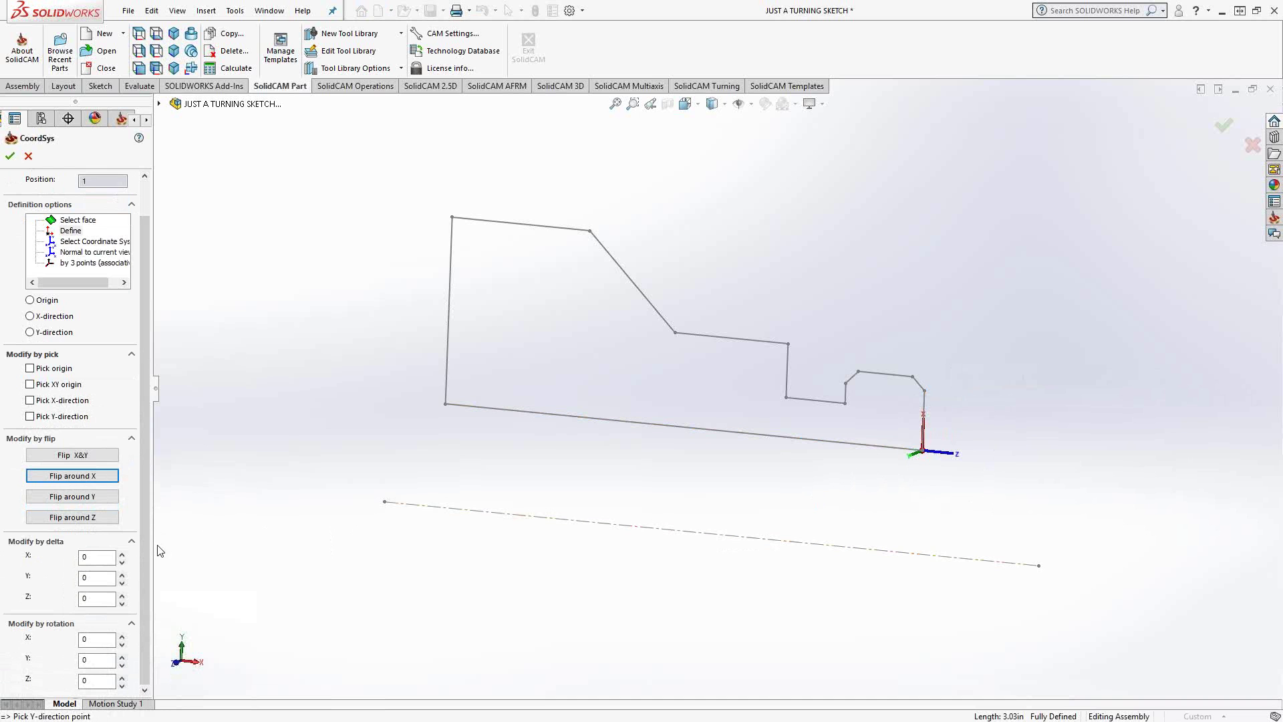
click(107, 556)
text(-.625)
key(Return)
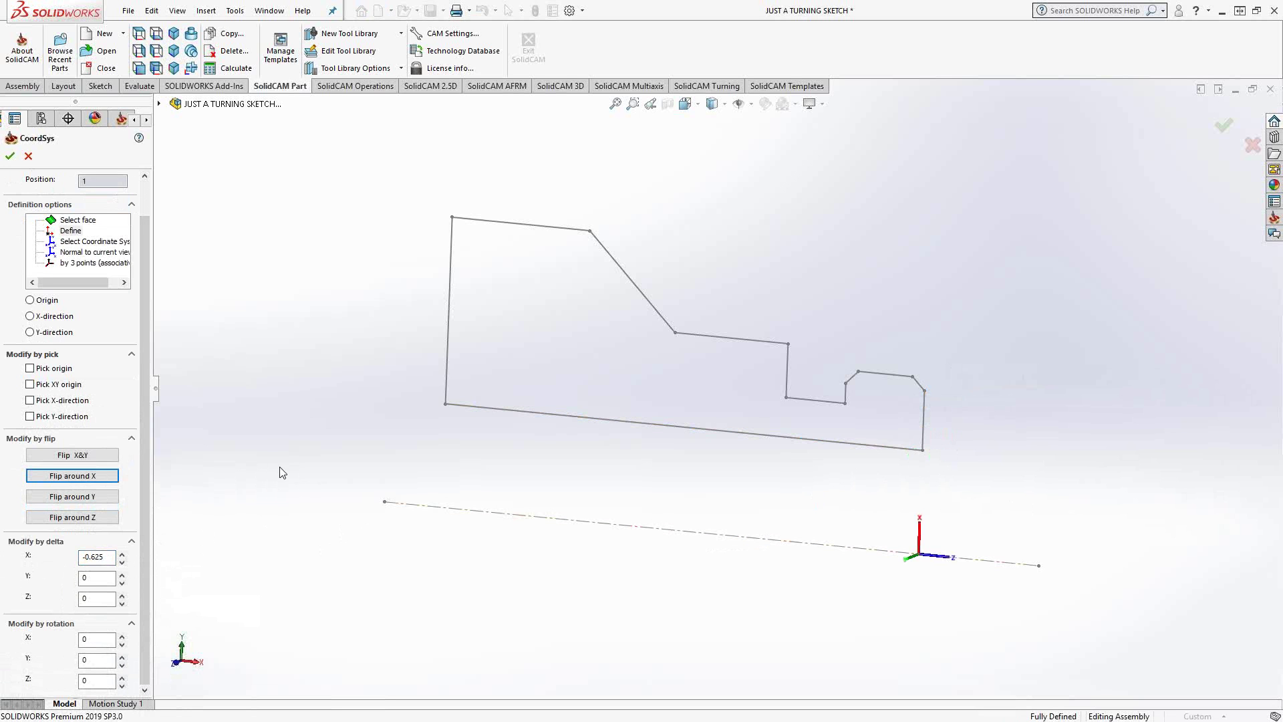
double_click(79, 602)
text(.02)
click(274, 521)
click(9, 156)
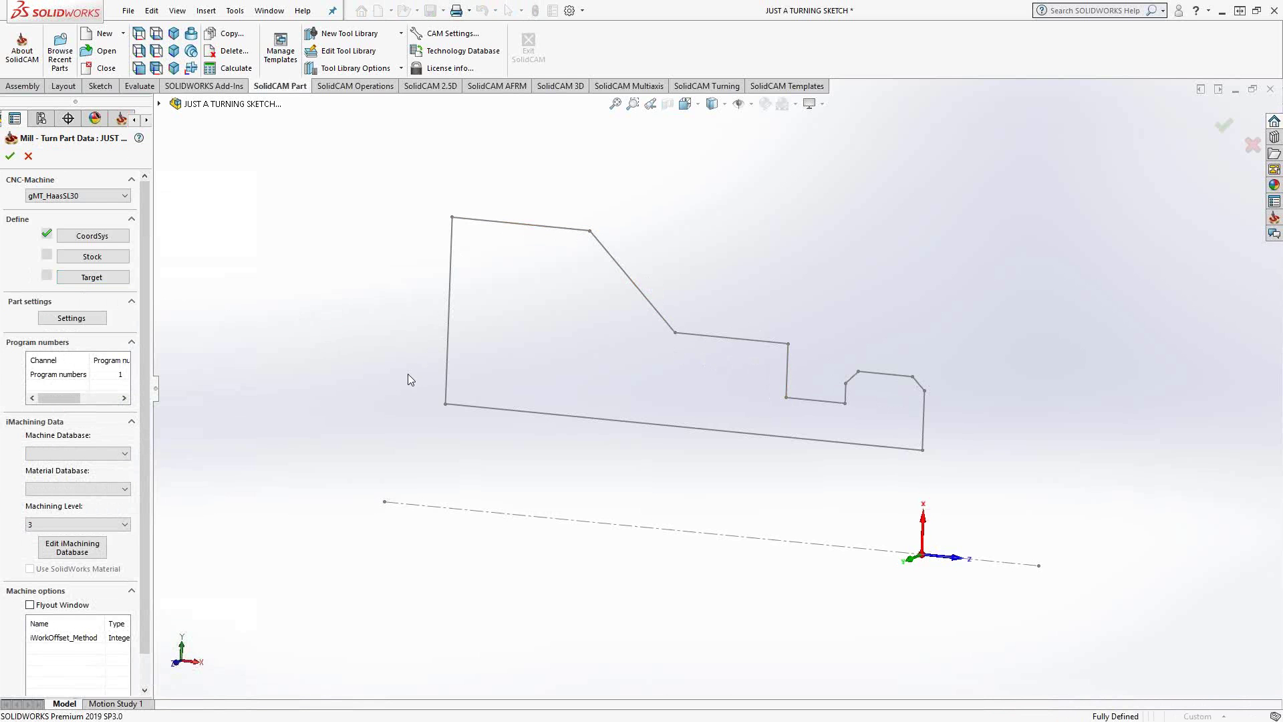
Define a cylindrical stock in absolute coordinates with external diameter 4 and Right (+Z) 0.
click(66, 257)
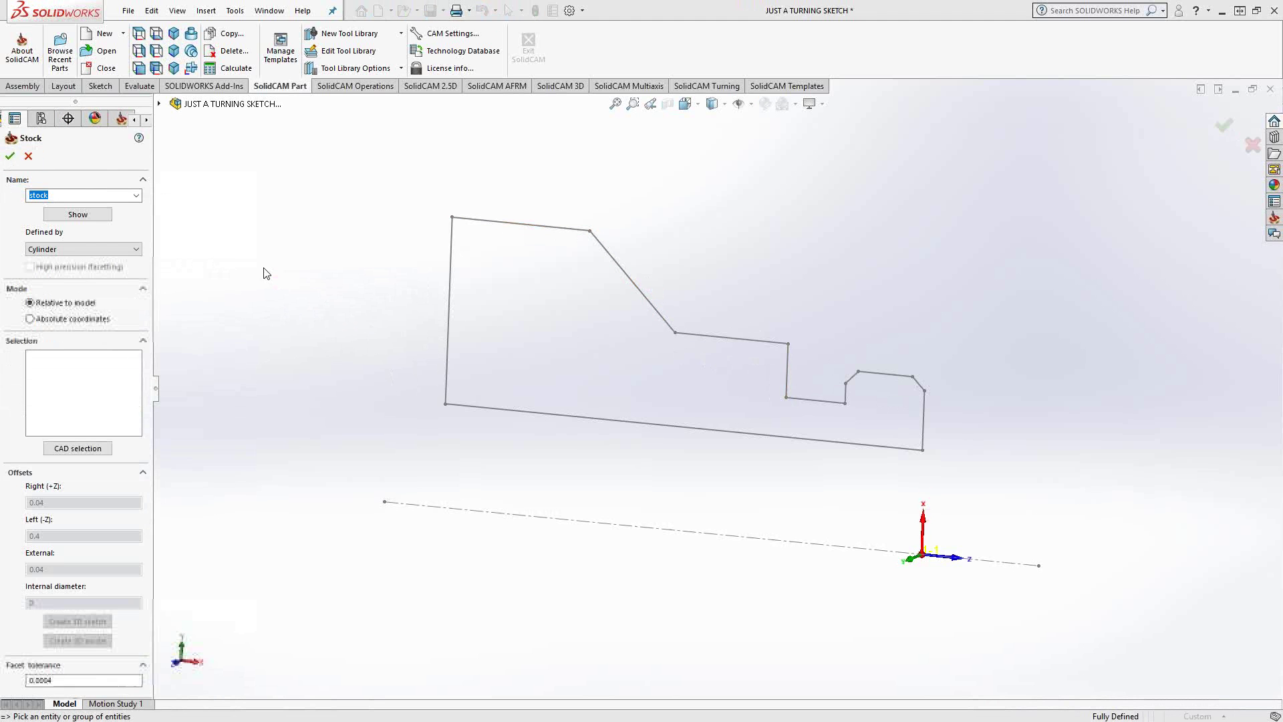
click(85, 320)
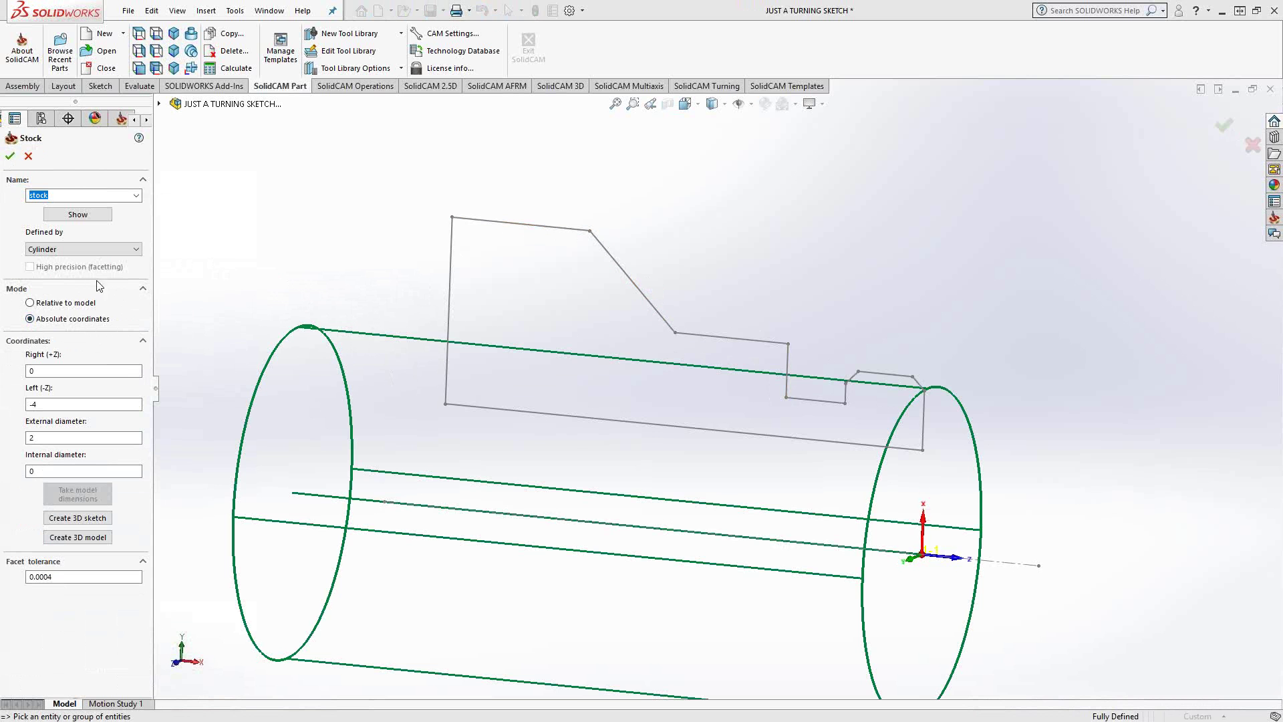
double_click(54, 437)
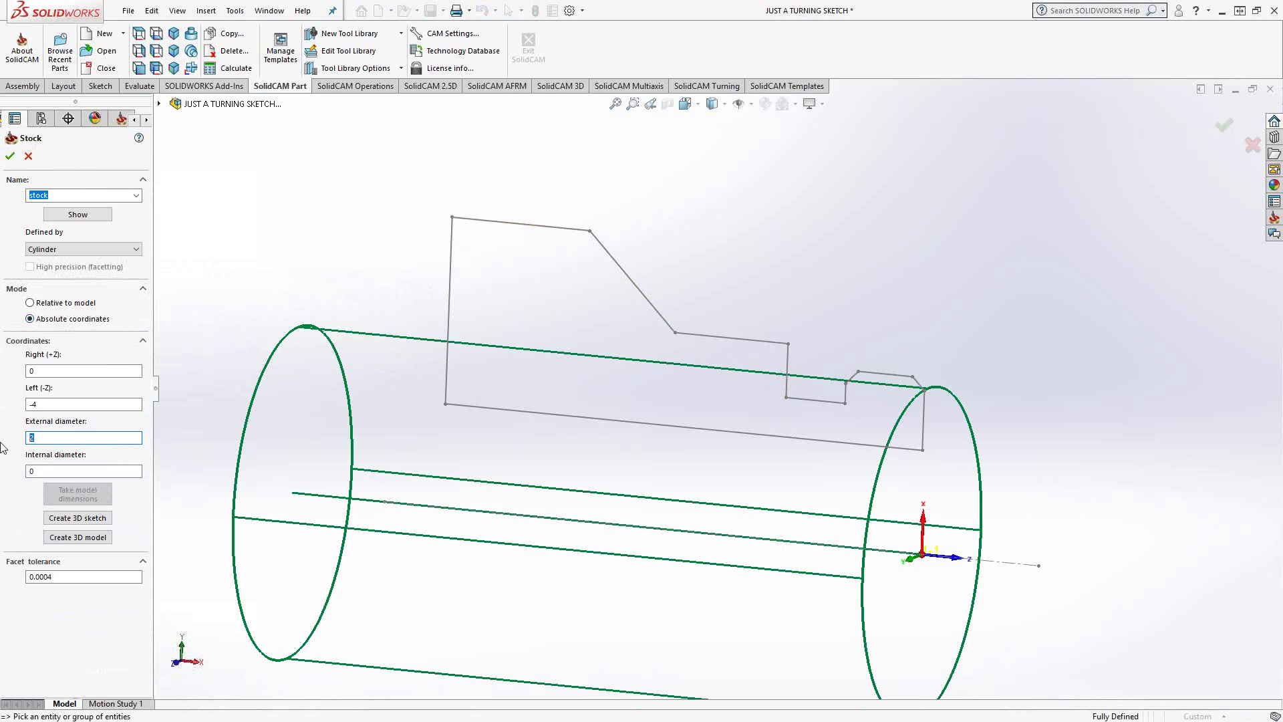
text(3.5)
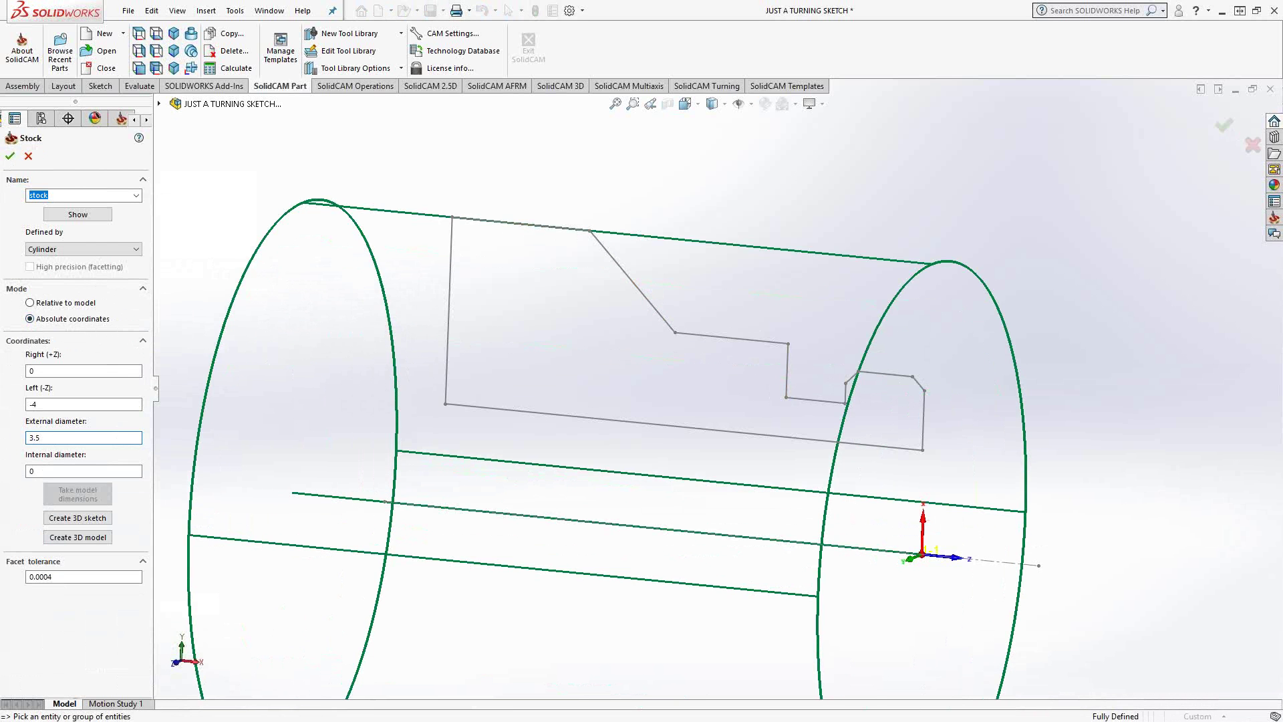
key(BackSpace)
key(BackSpace)
key(BackSpace)
text(4)
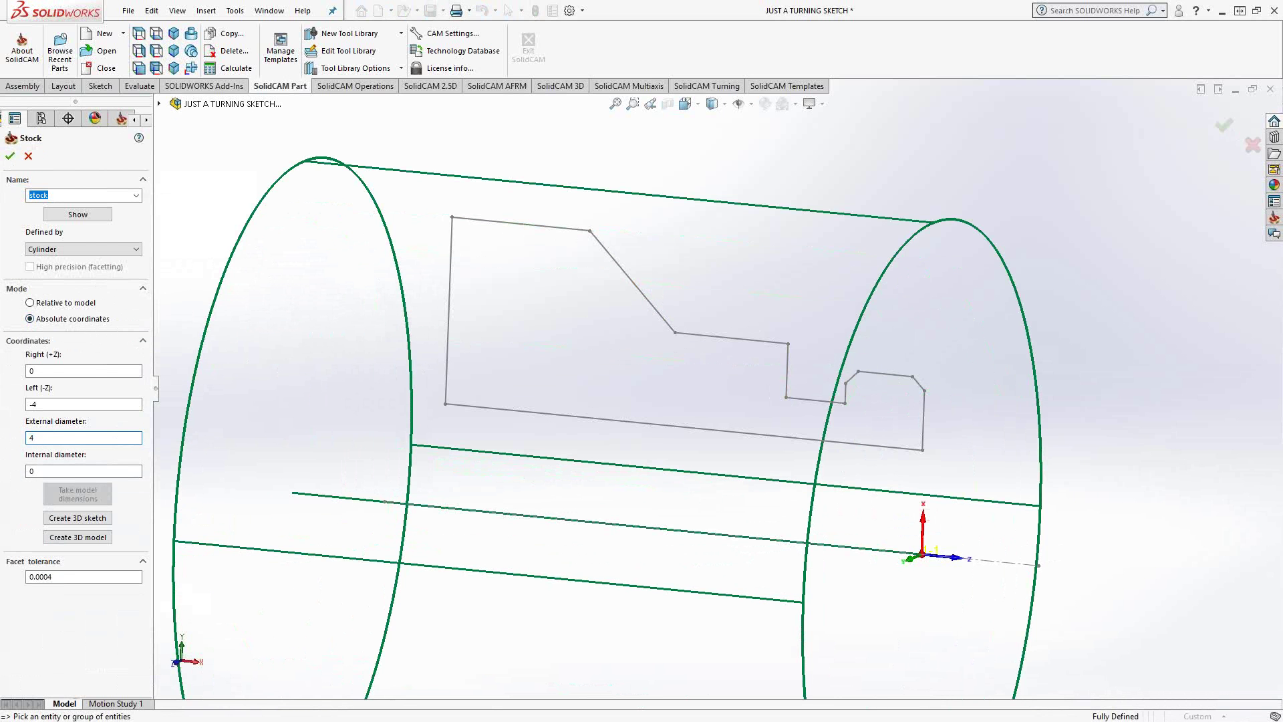
key(shift+Tab)
key(shift+Tab)
text(.02)
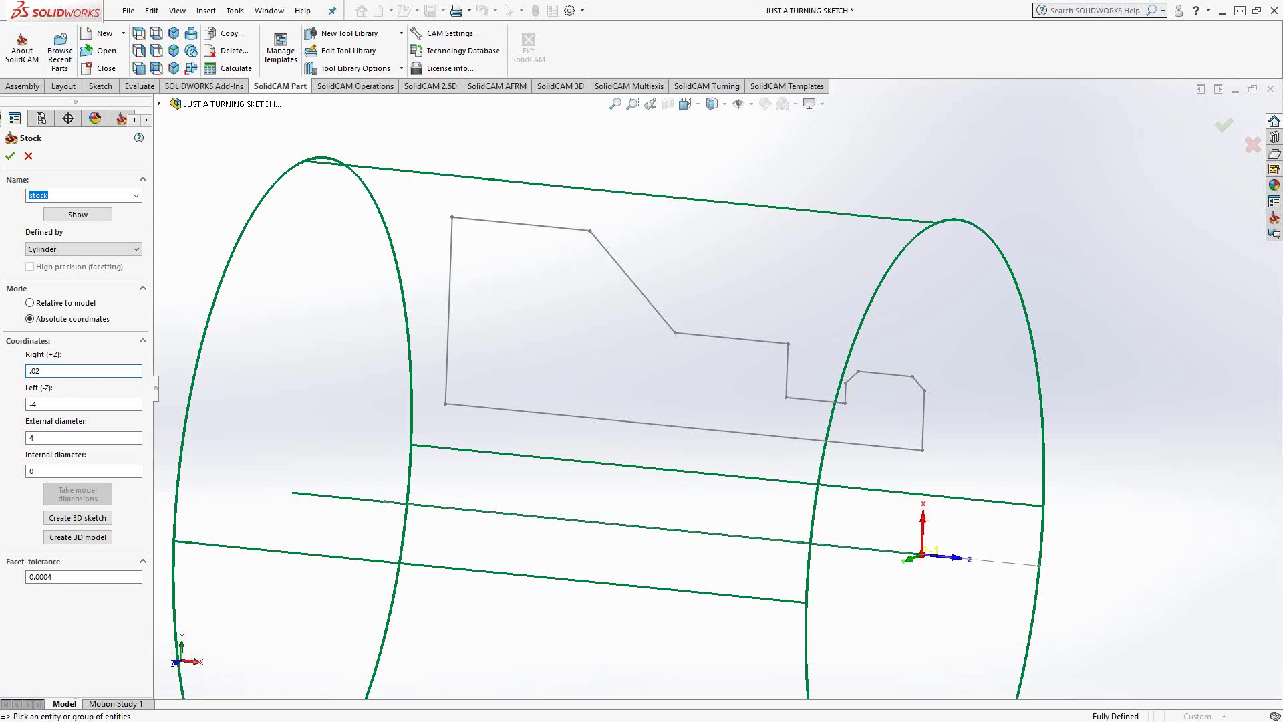
key(BackSpace)
key(BackSpace)
key(BackSpace)
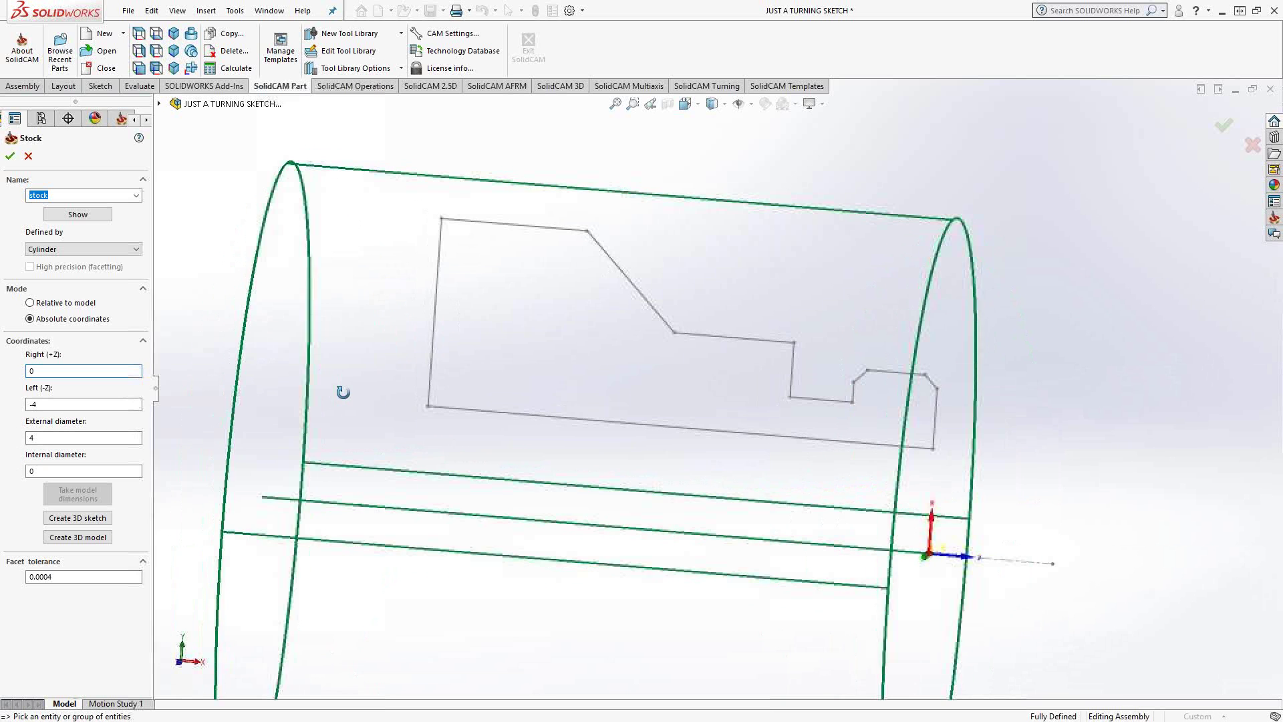
middle_drag(343, 392, 337, 400)
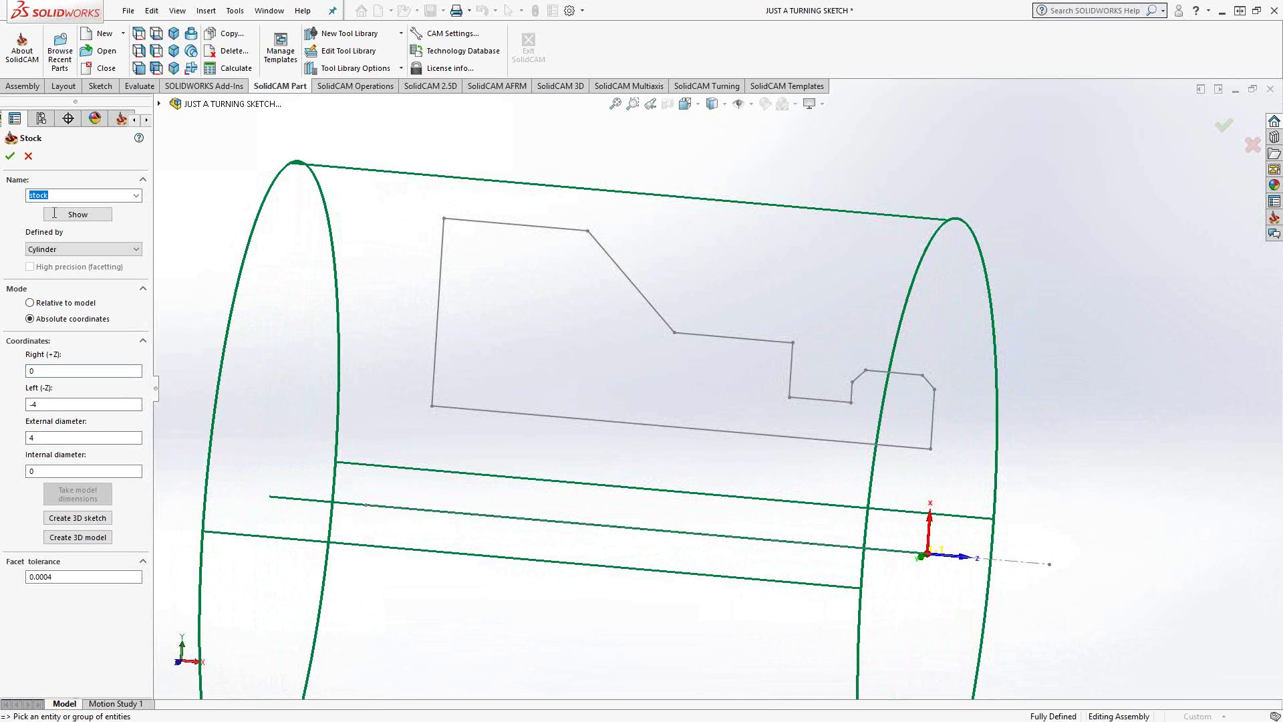
click(10, 155)
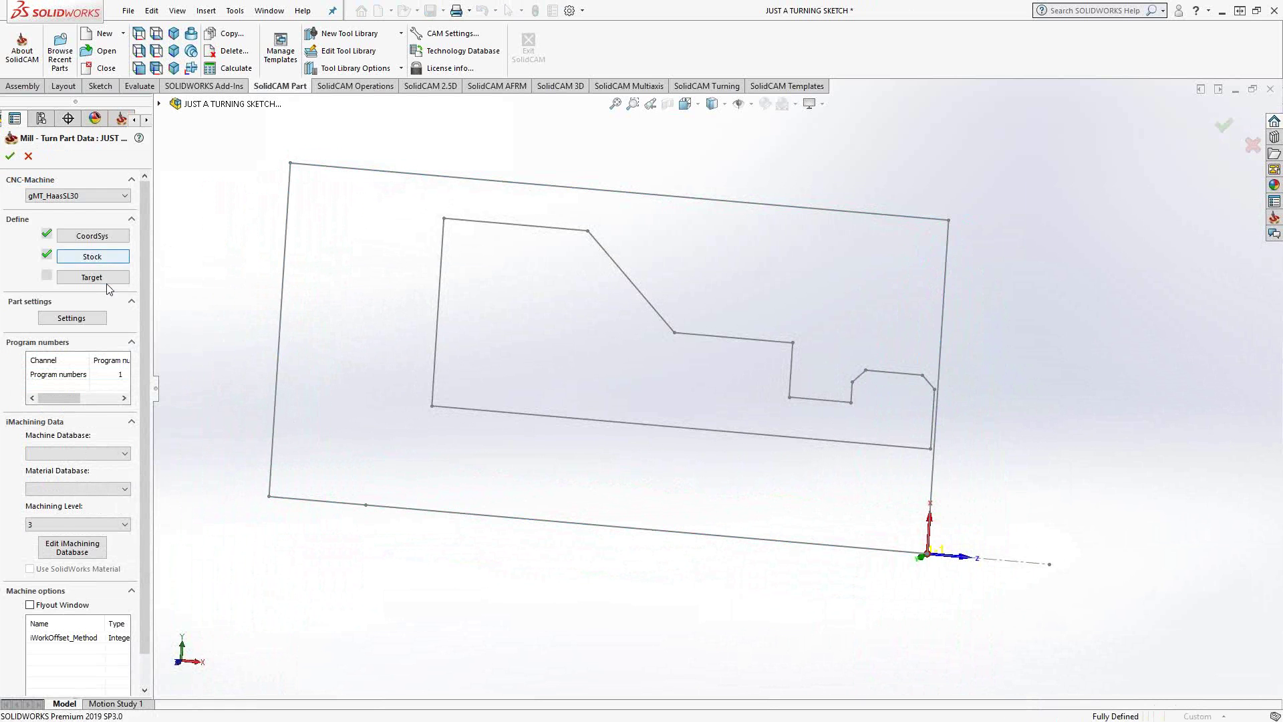
Confirm the part data, then start a new fixture in the Setup's machine setup.
click(10, 156)
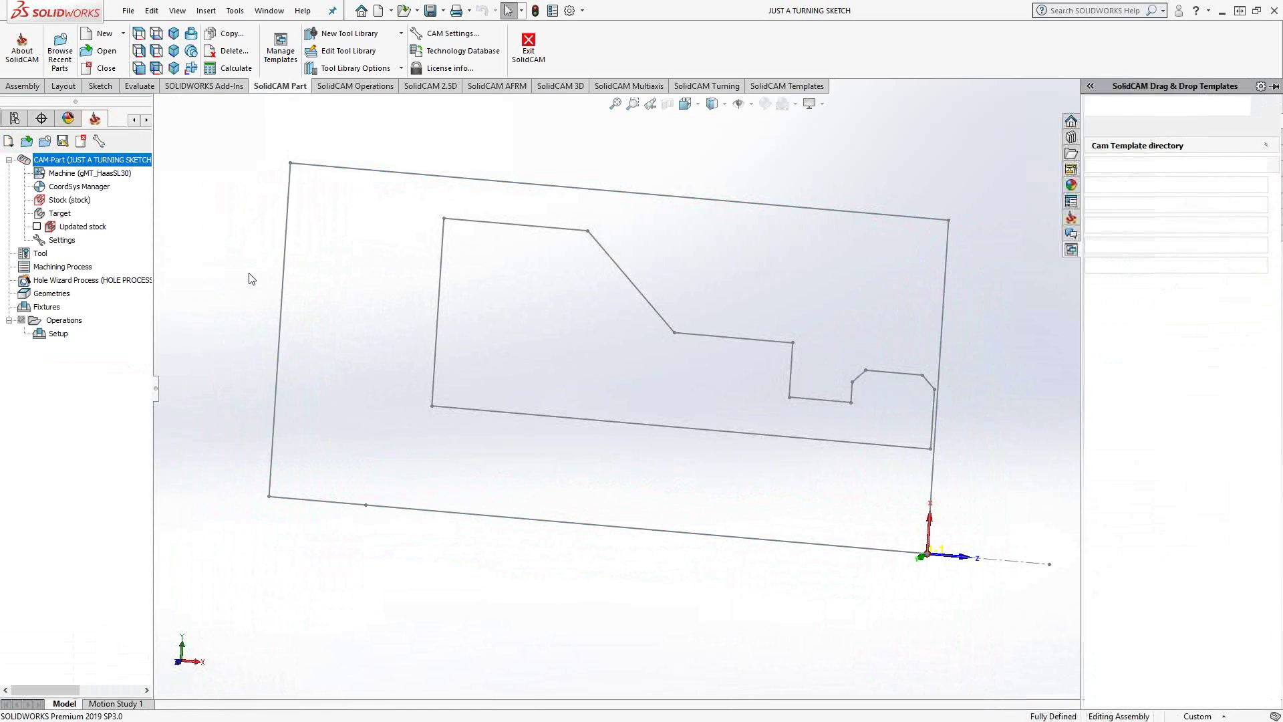
double_click(62, 337)
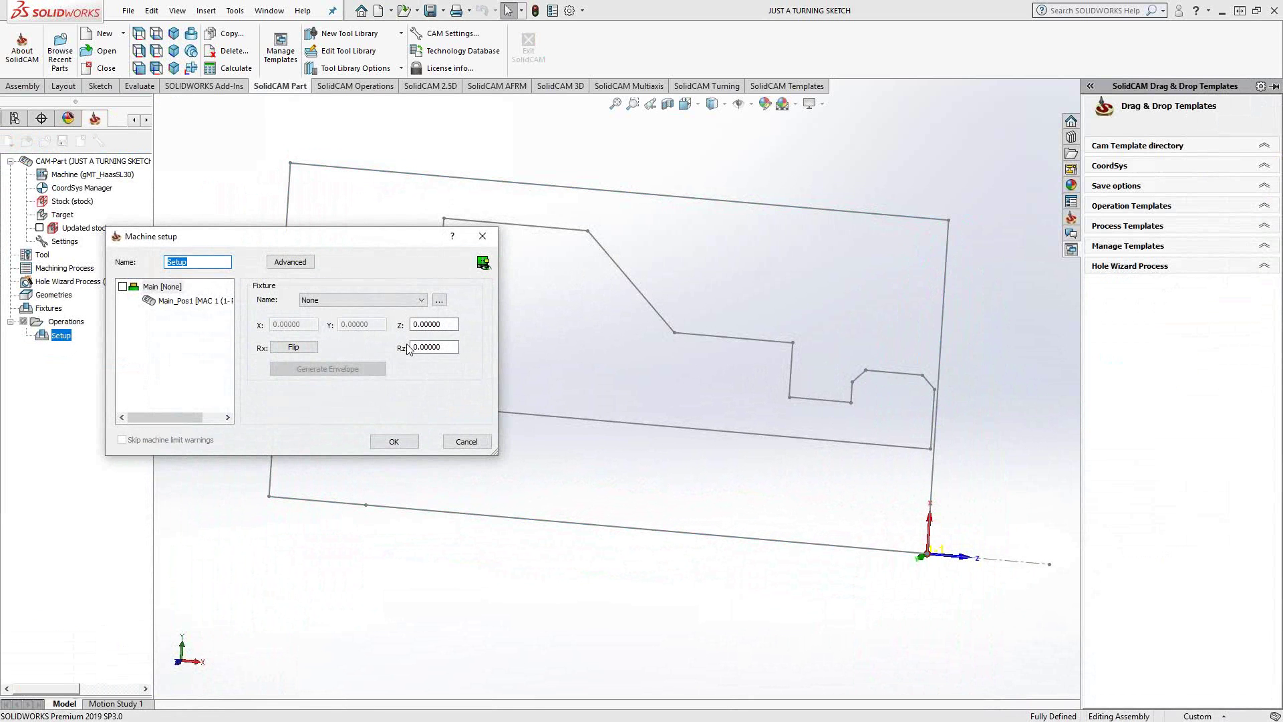
click(338, 305)
click(334, 311)
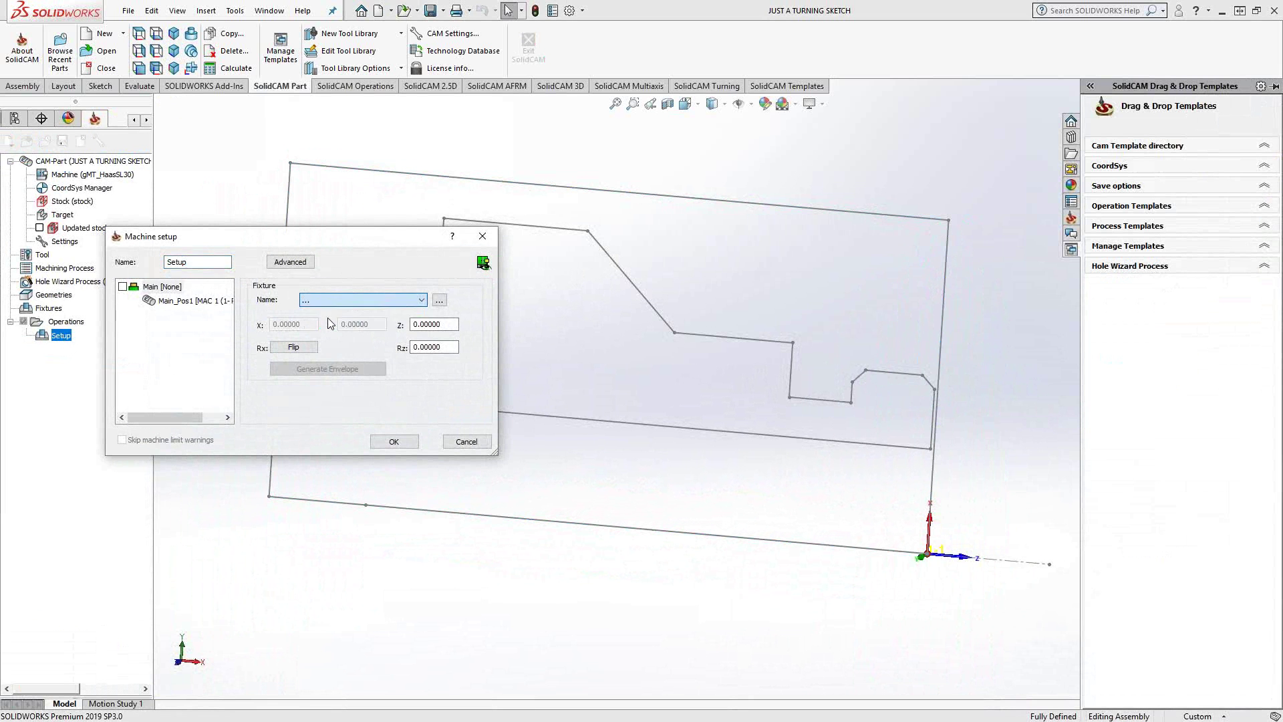
key(Return)
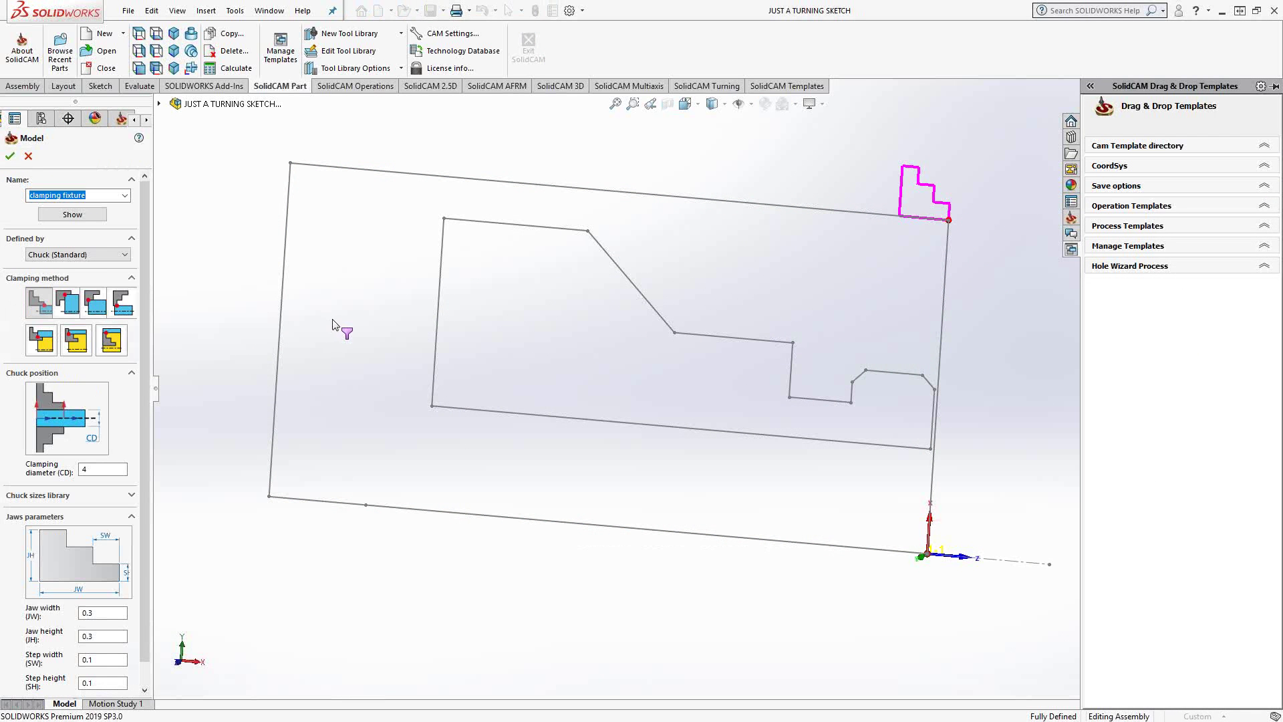
Use the second clamping method with jaw width 3, jaw height 3, and 1×1 steps.
click(68, 303)
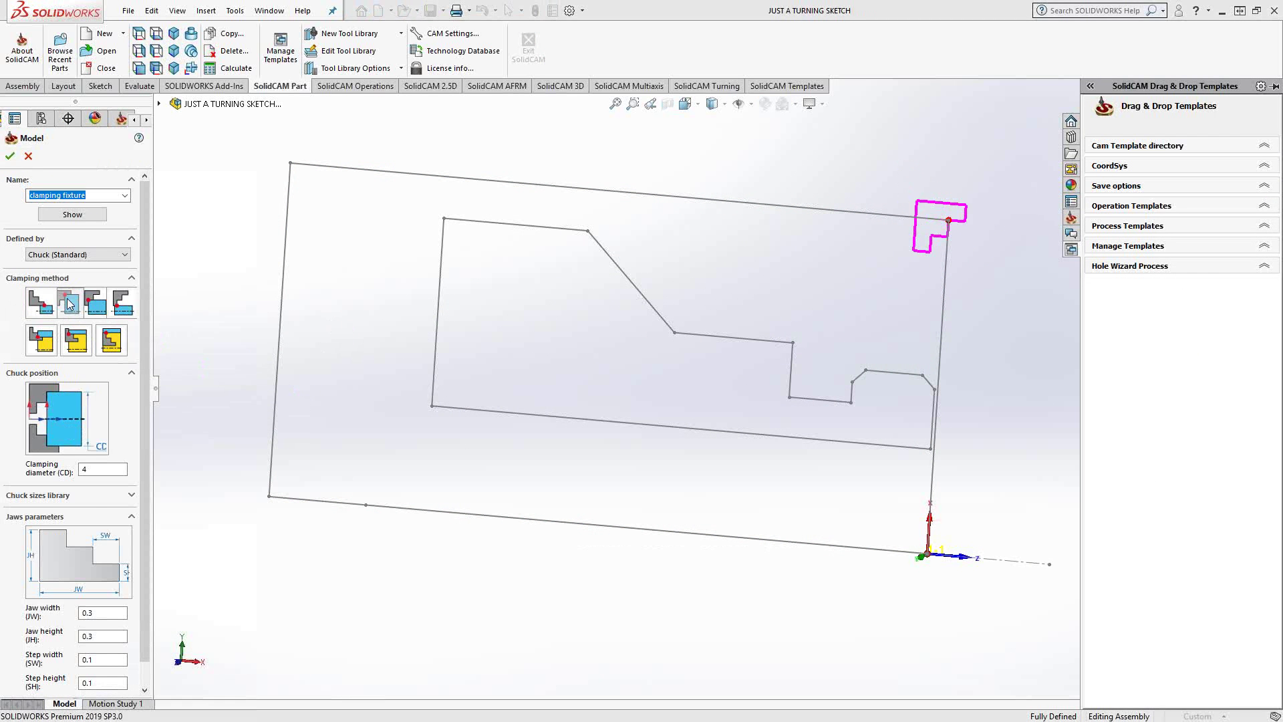
scroll(131, 576, down, 1)
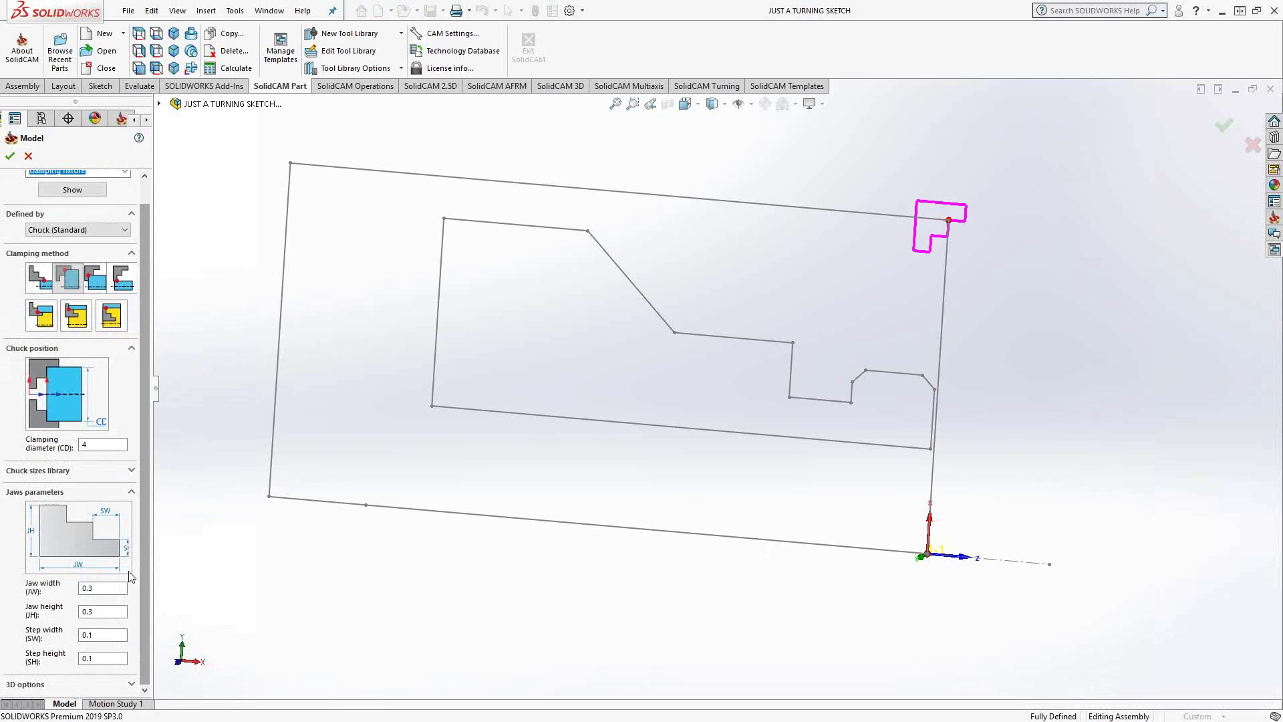
double_click(102, 587)
text(3)
key(Tab)
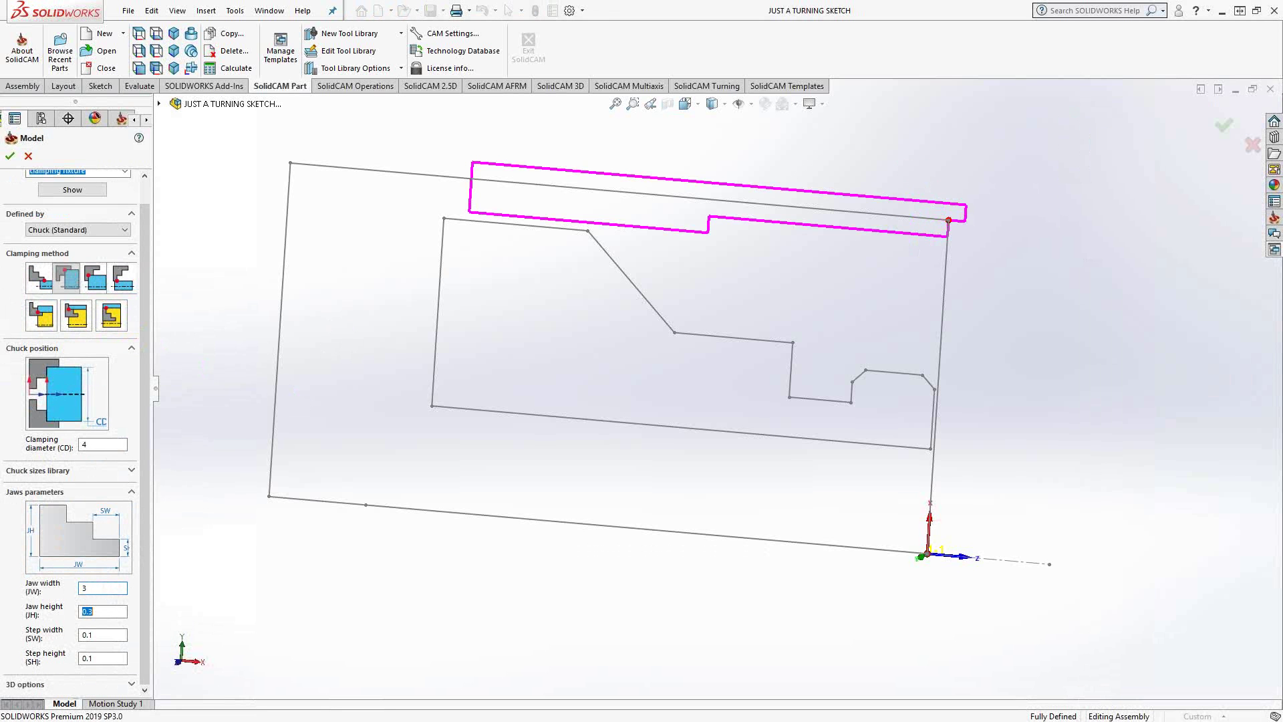
text(3)
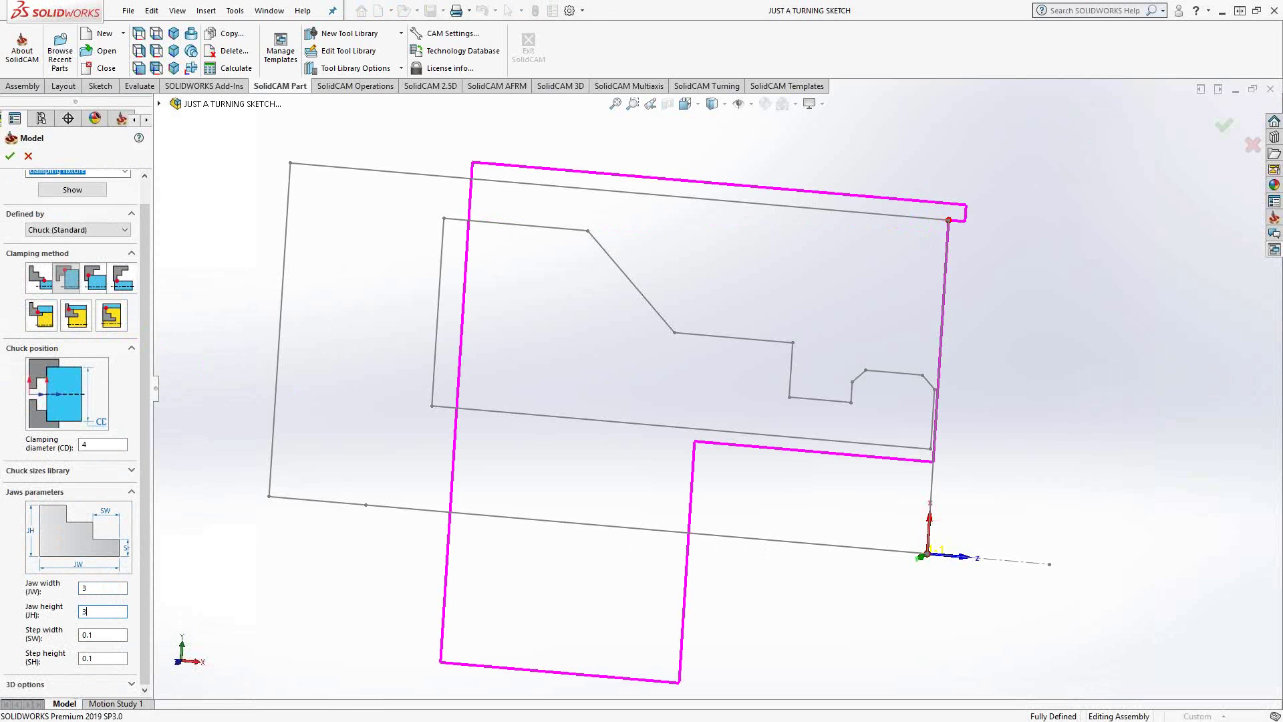
double_click(112, 633)
text(1)
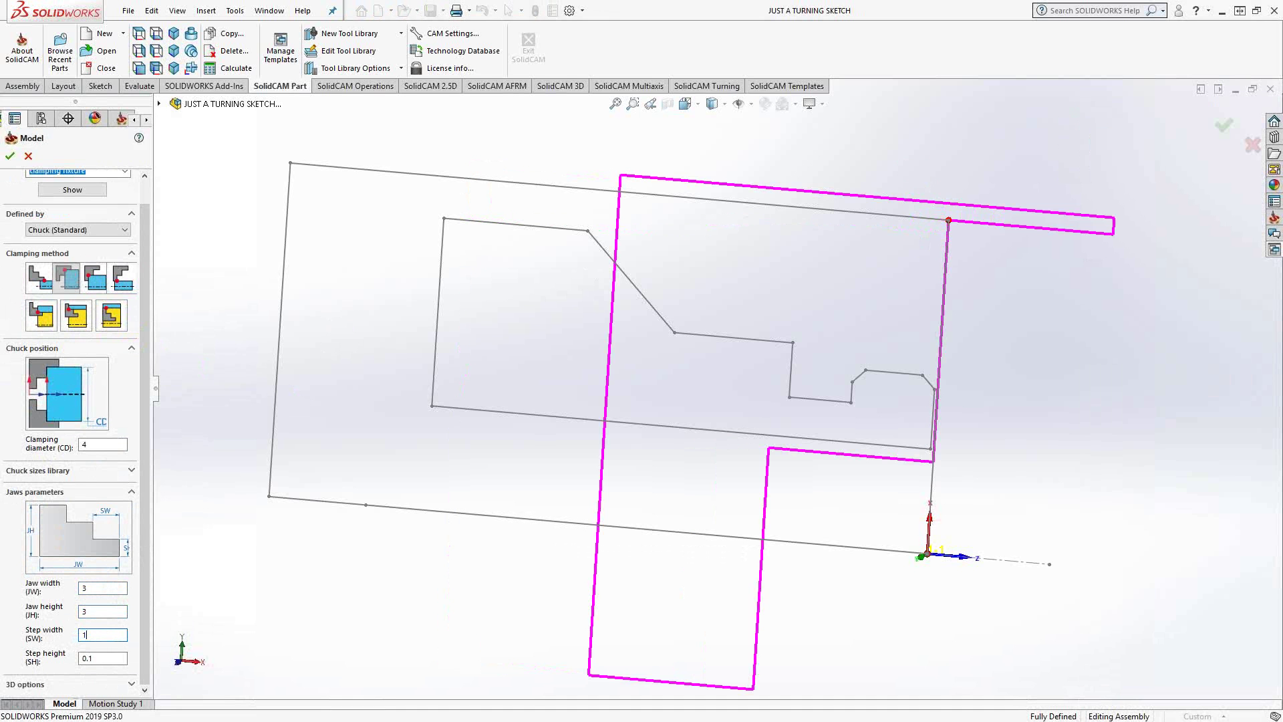
double_click(94, 658)
text(1)
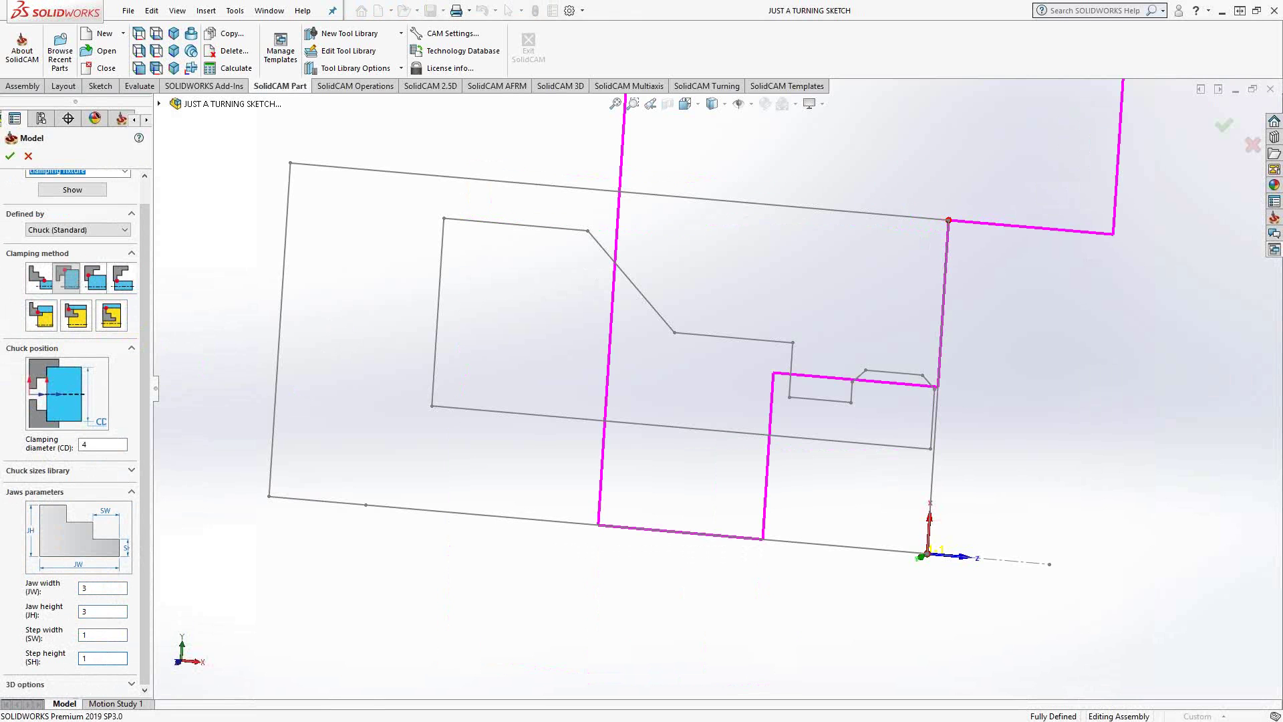
click(10, 156)
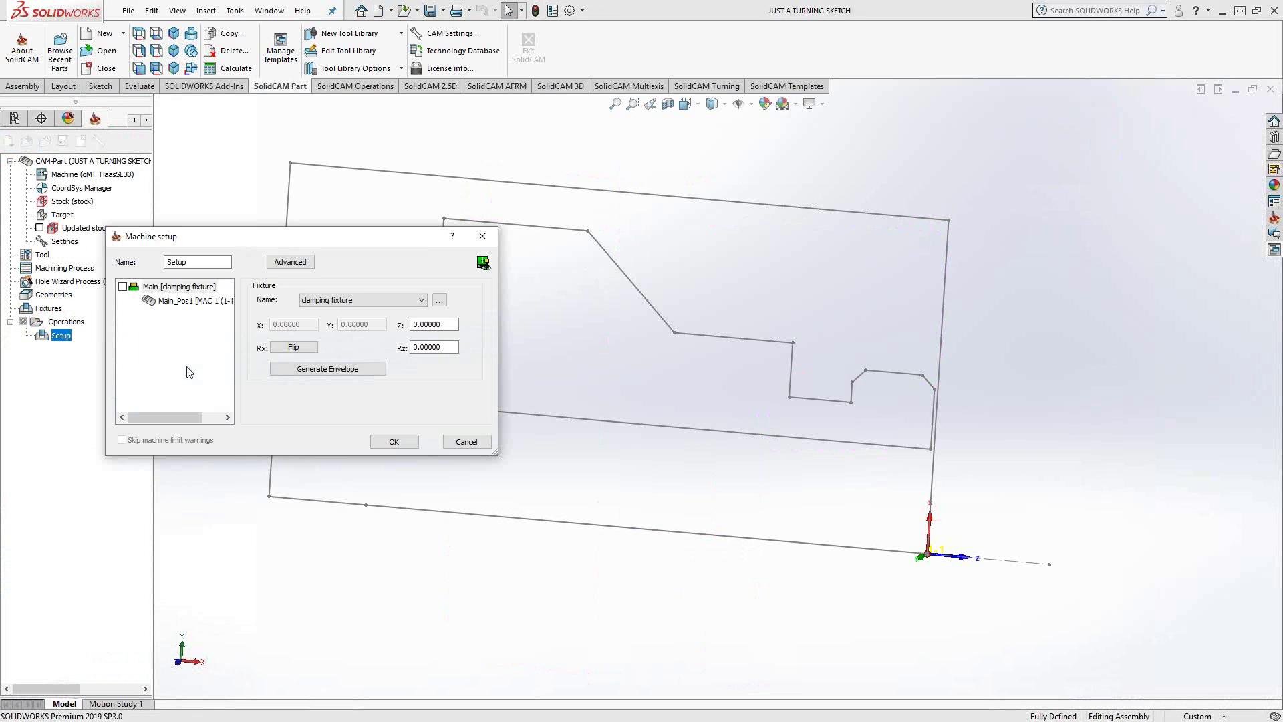
Set Main_Pos1's Z position to 4 by picking the sketch point.
click(187, 301)
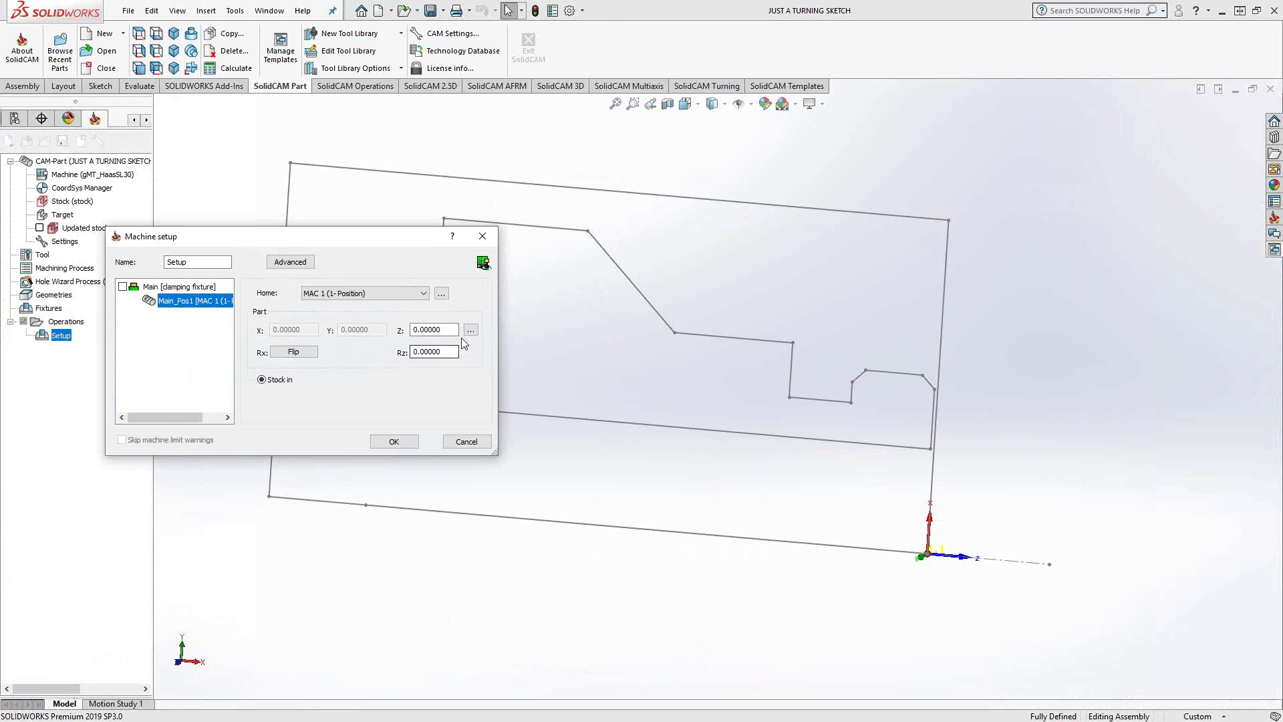
click(471, 330)
click(500, 336)
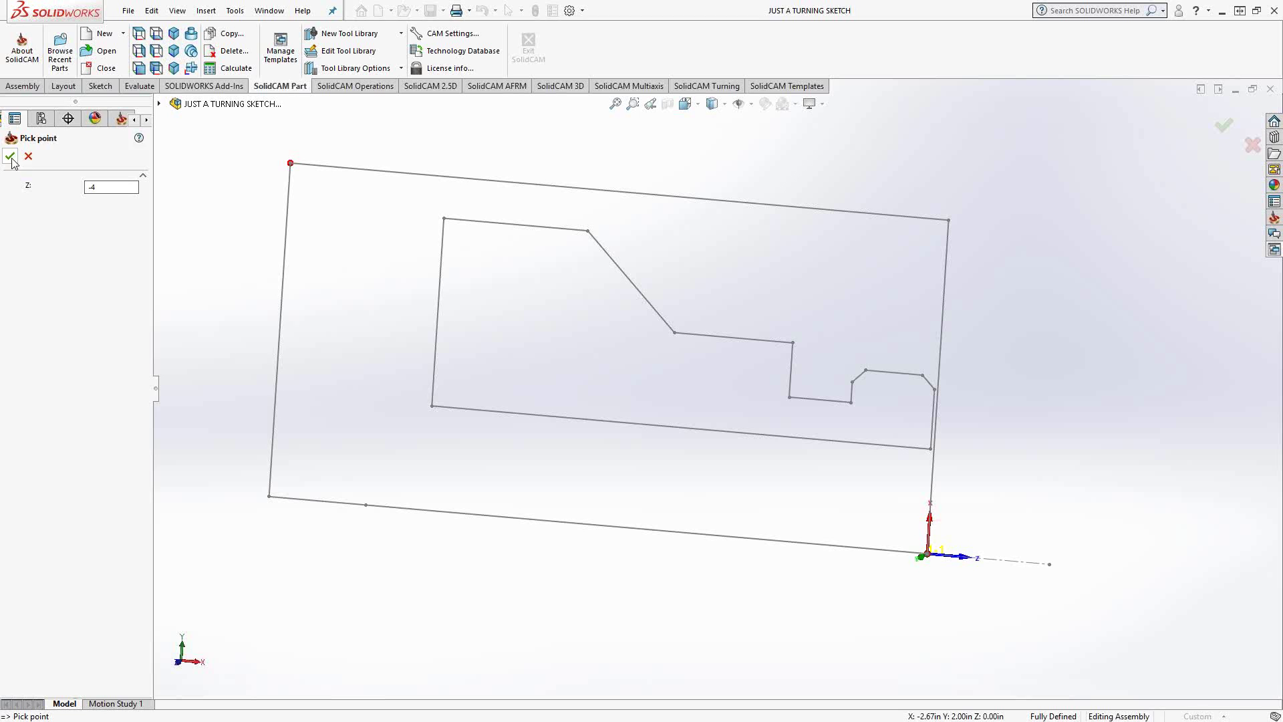
click(10, 156)
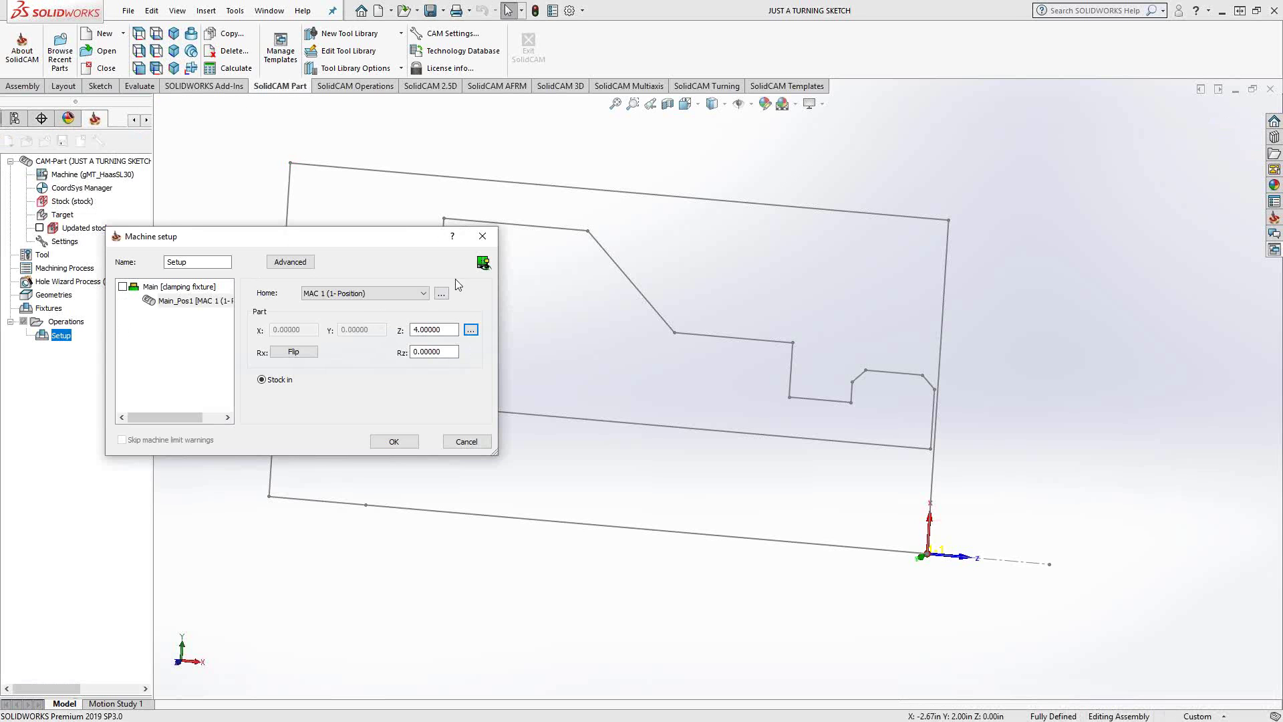
Preview the part mounted on the machine, then confirm the machine setup.
click(484, 264)
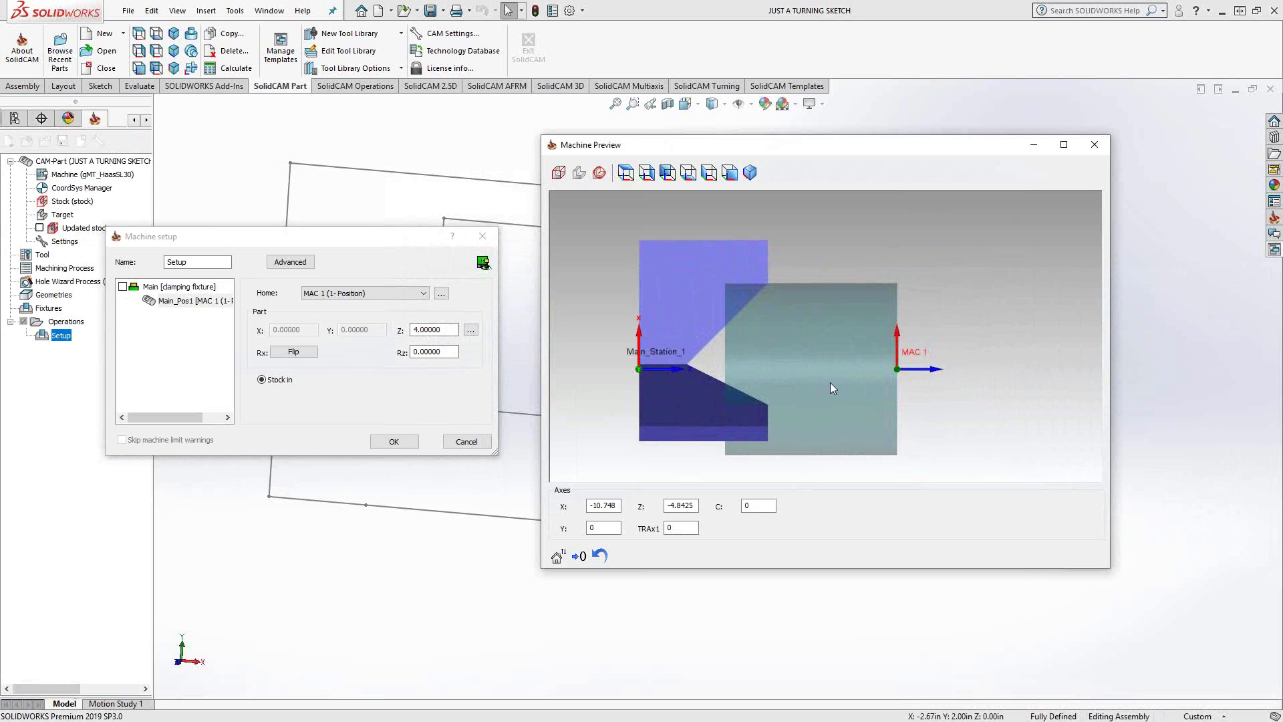
click(1094, 145)
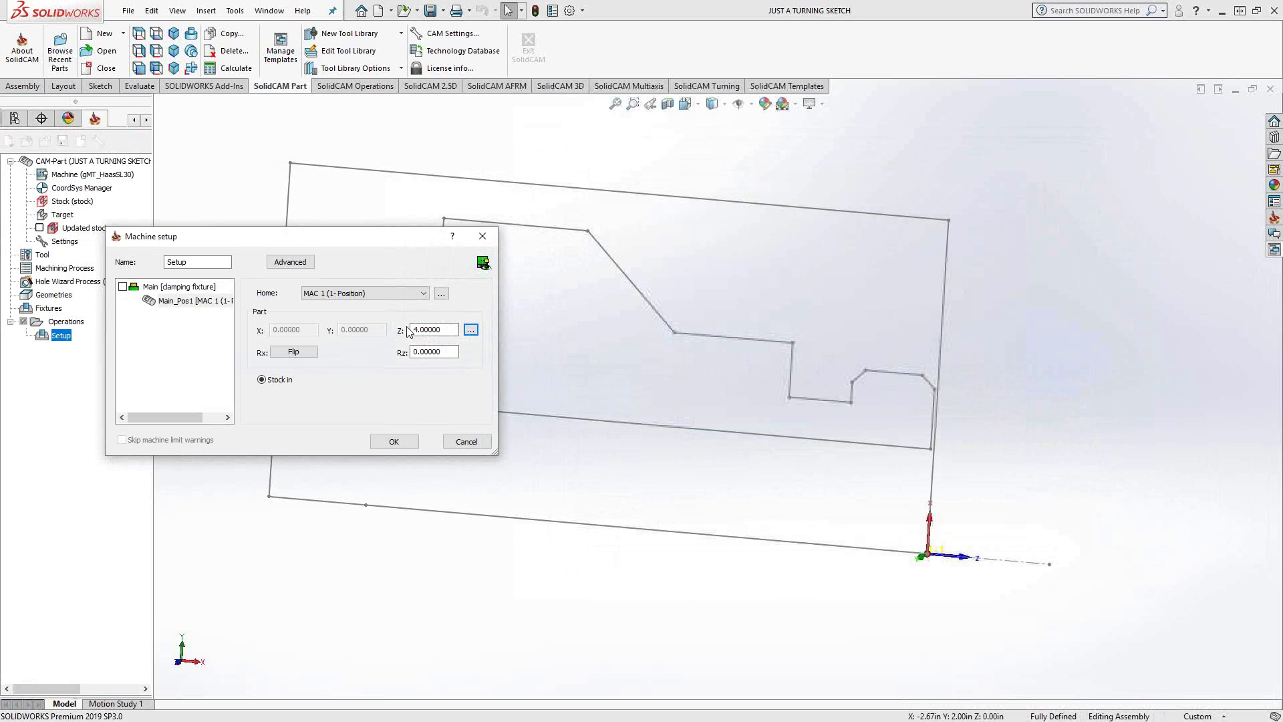
click(393, 443)
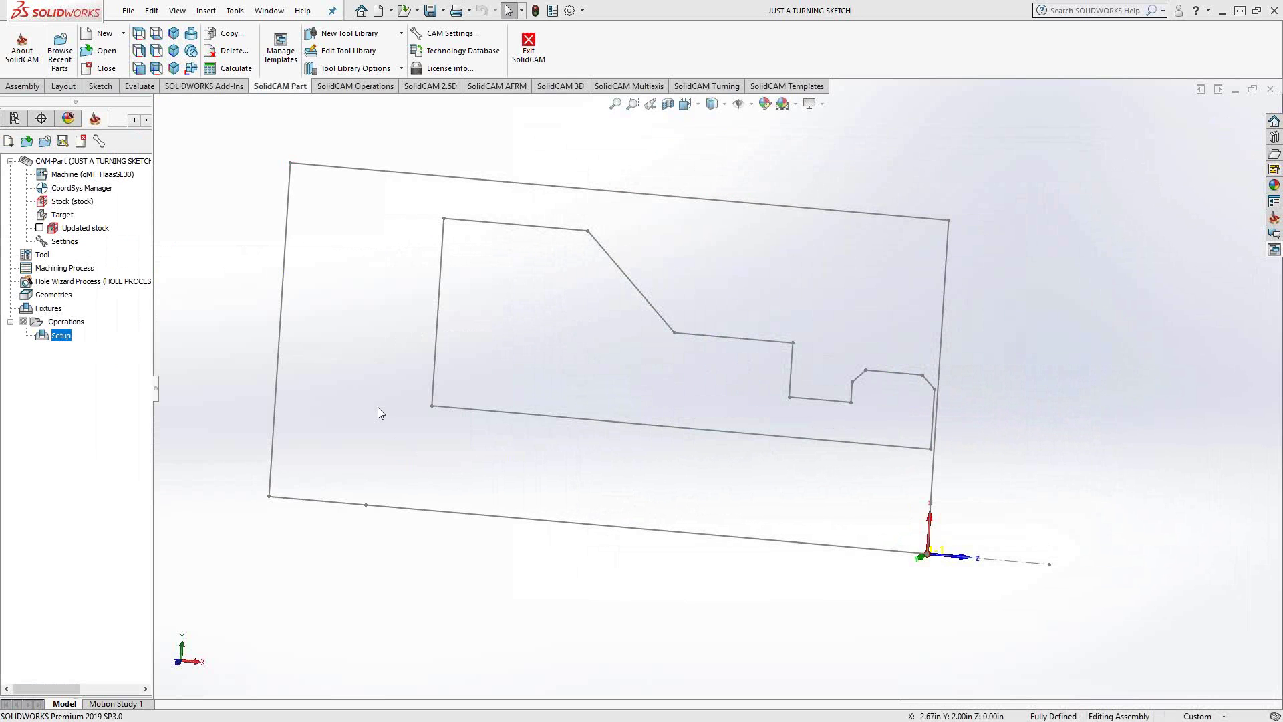
Add a Face Turning operation using the 'contour' chain starting at the right edge.
right_click(57, 337)
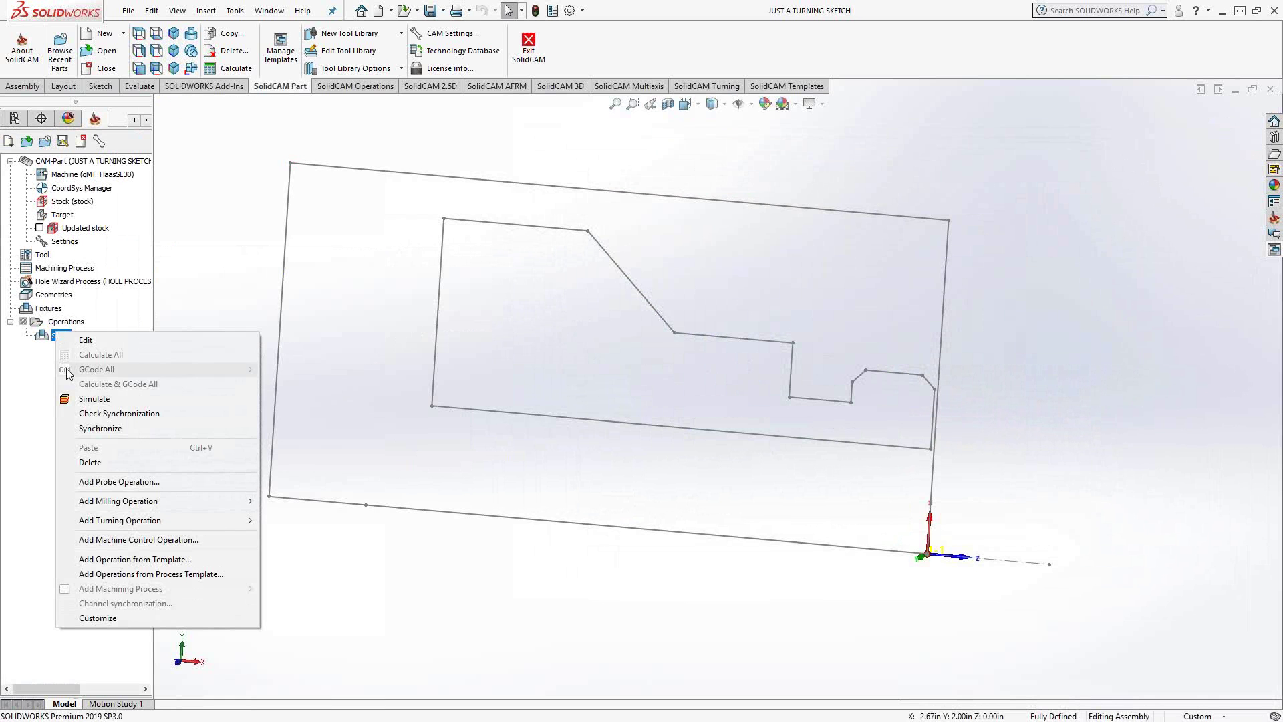
mouse_move(182, 523)
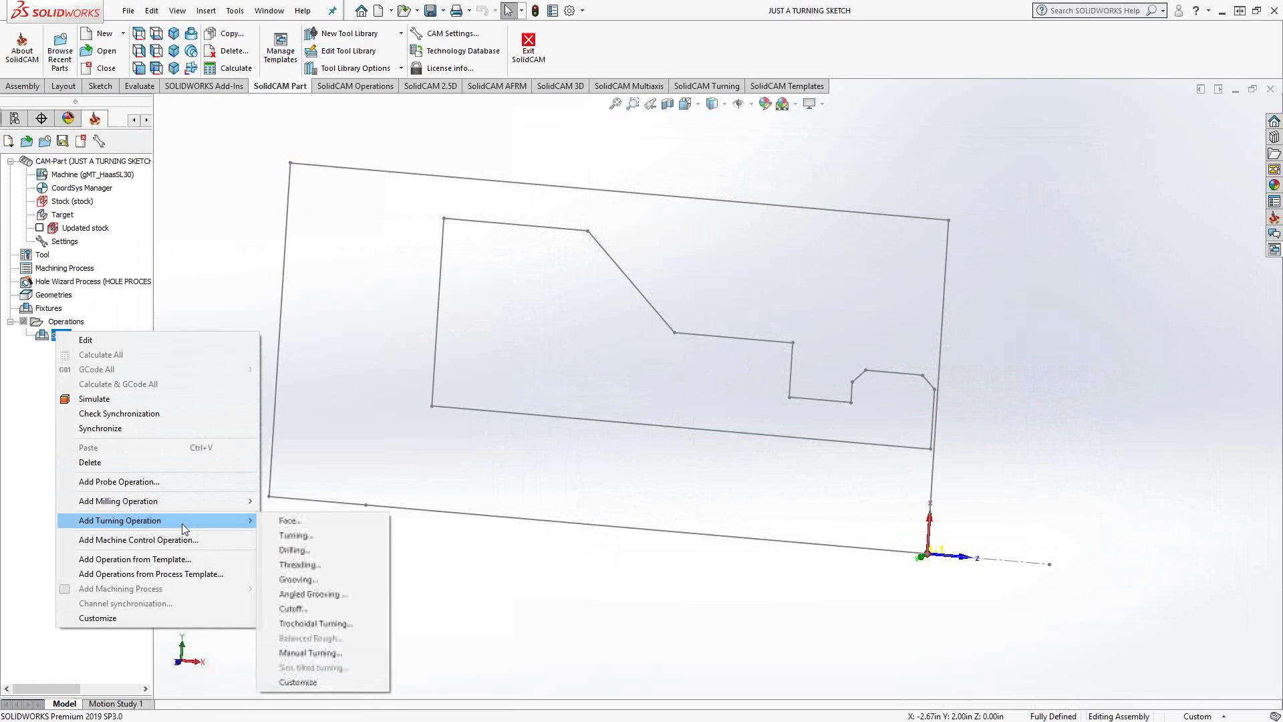
click(287, 520)
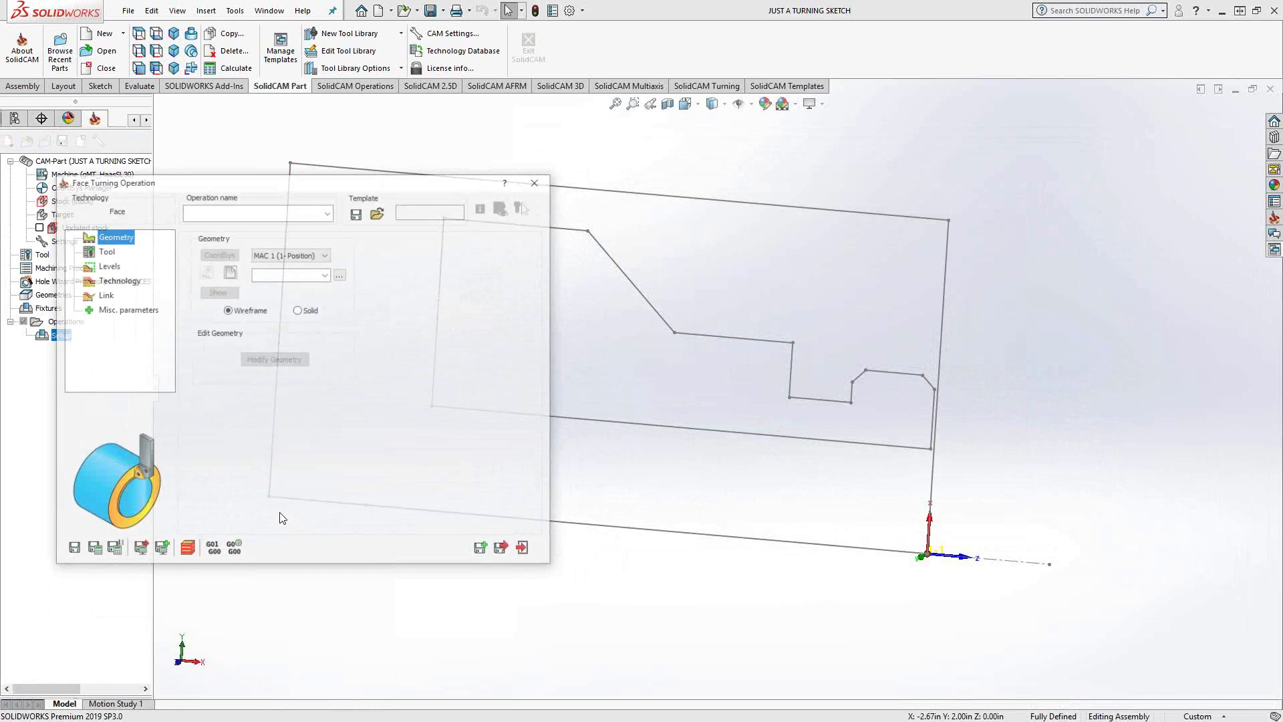
click(230, 271)
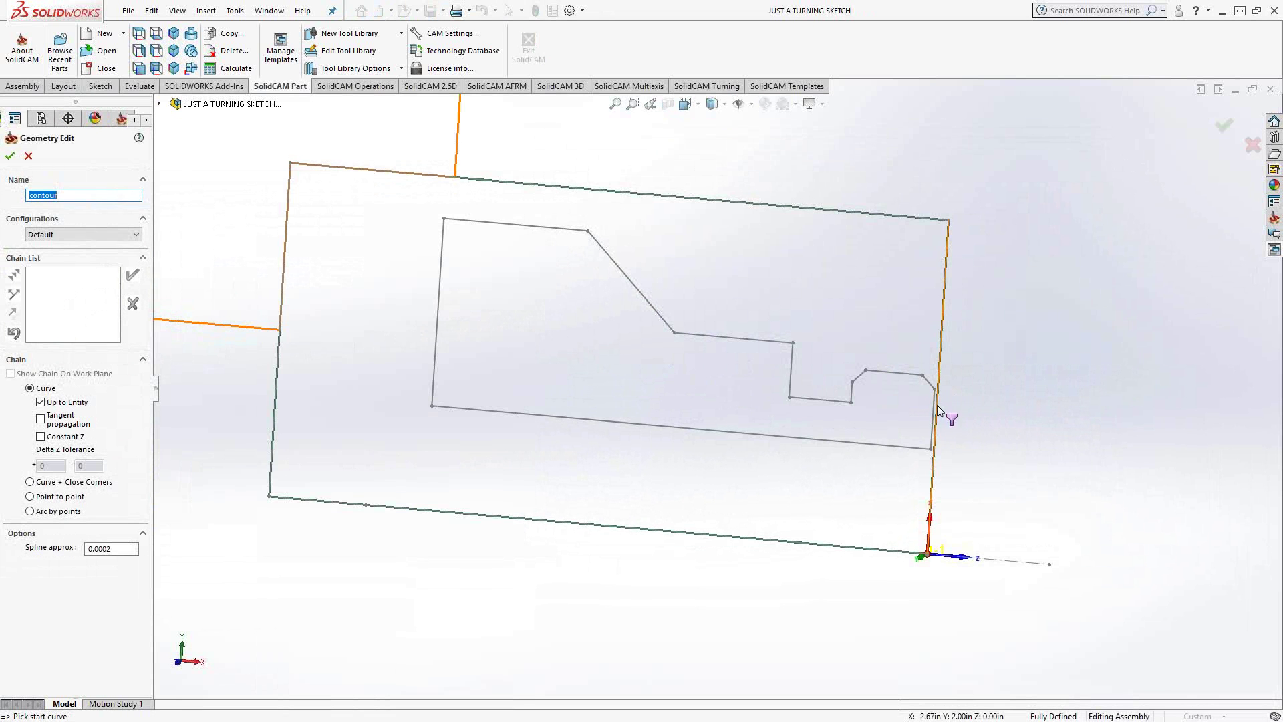
scroll(937, 405, down, 5)
click(836, 368)
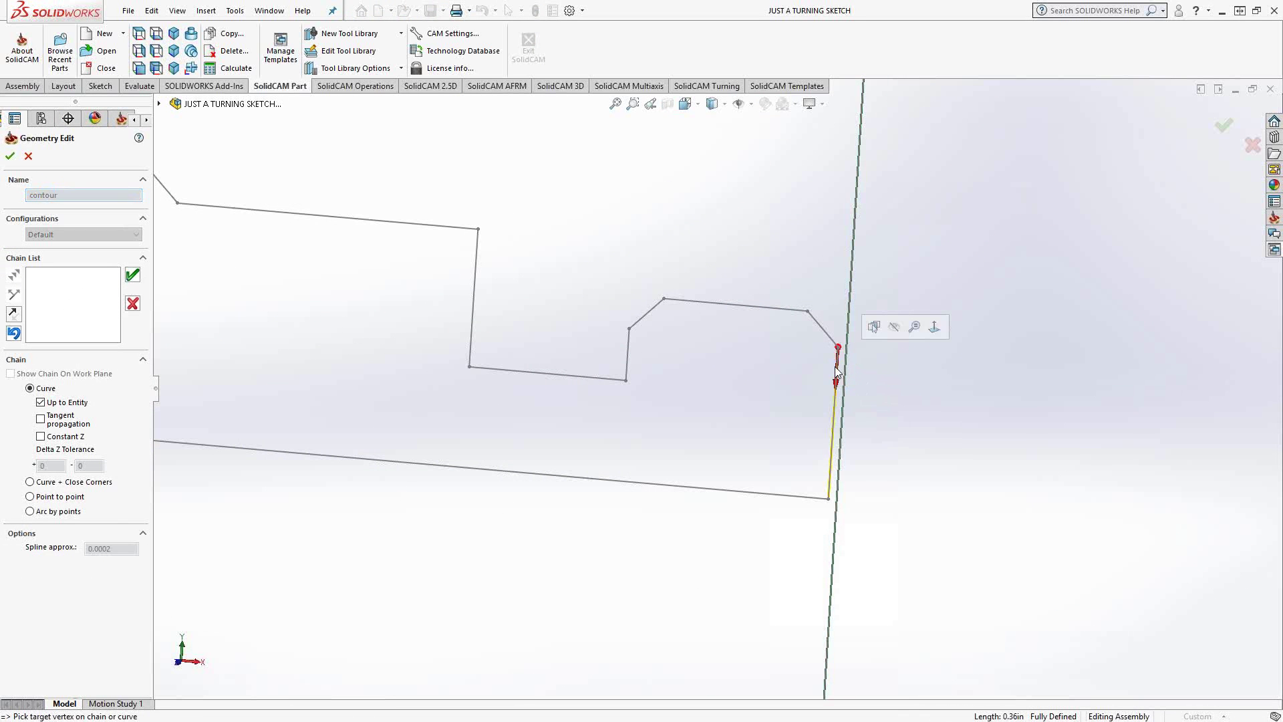
click(133, 274)
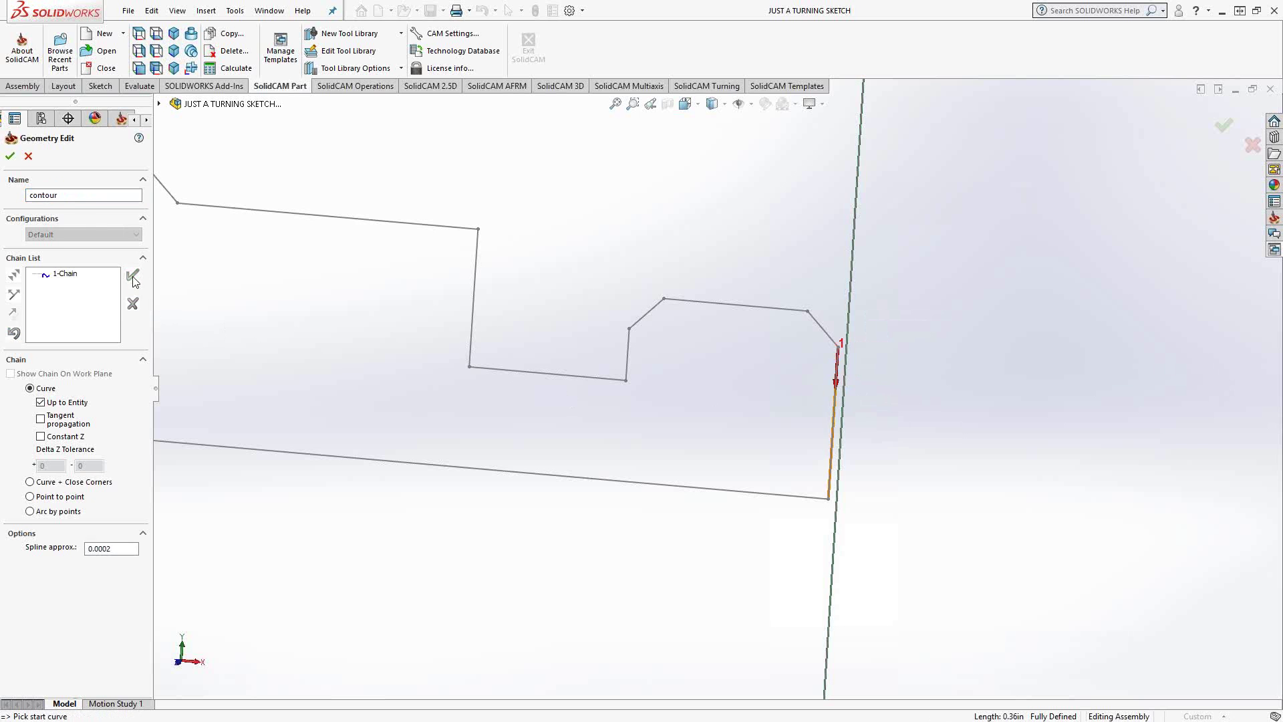
click(10, 156)
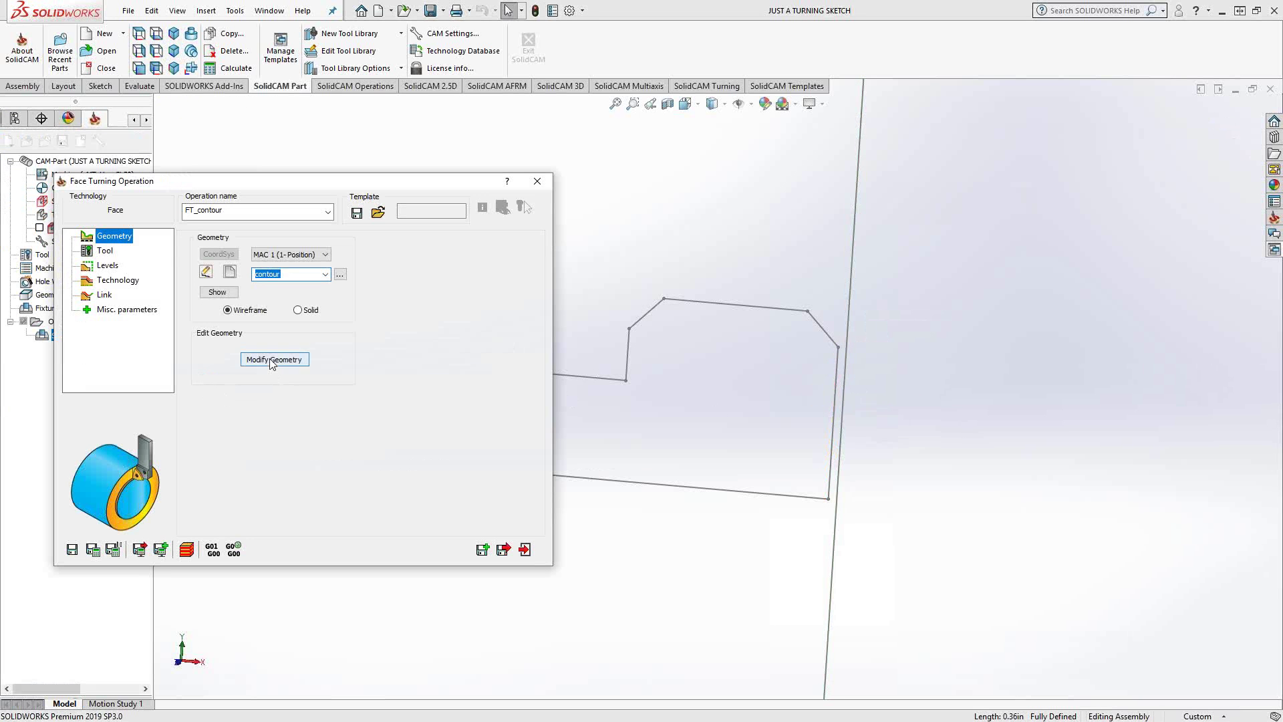
Auto-extend the contour chain's end to the stock and accept the geometry.
click(273, 361)
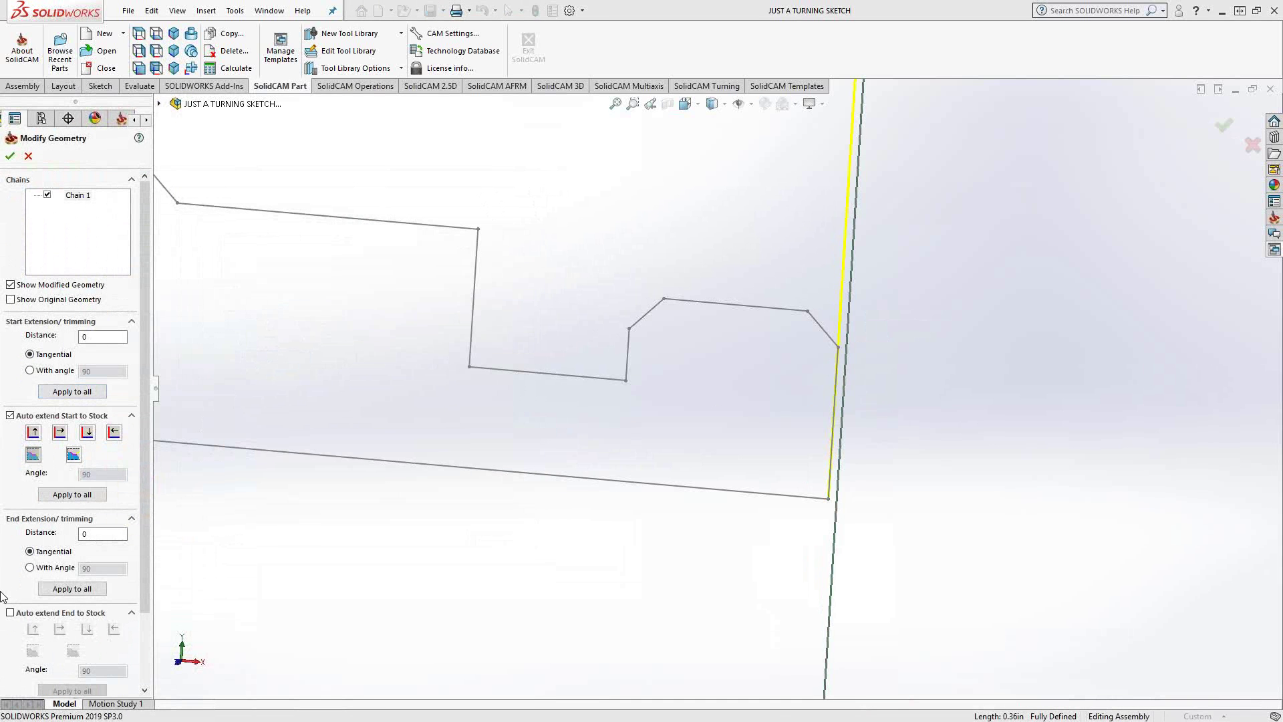
click(11, 613)
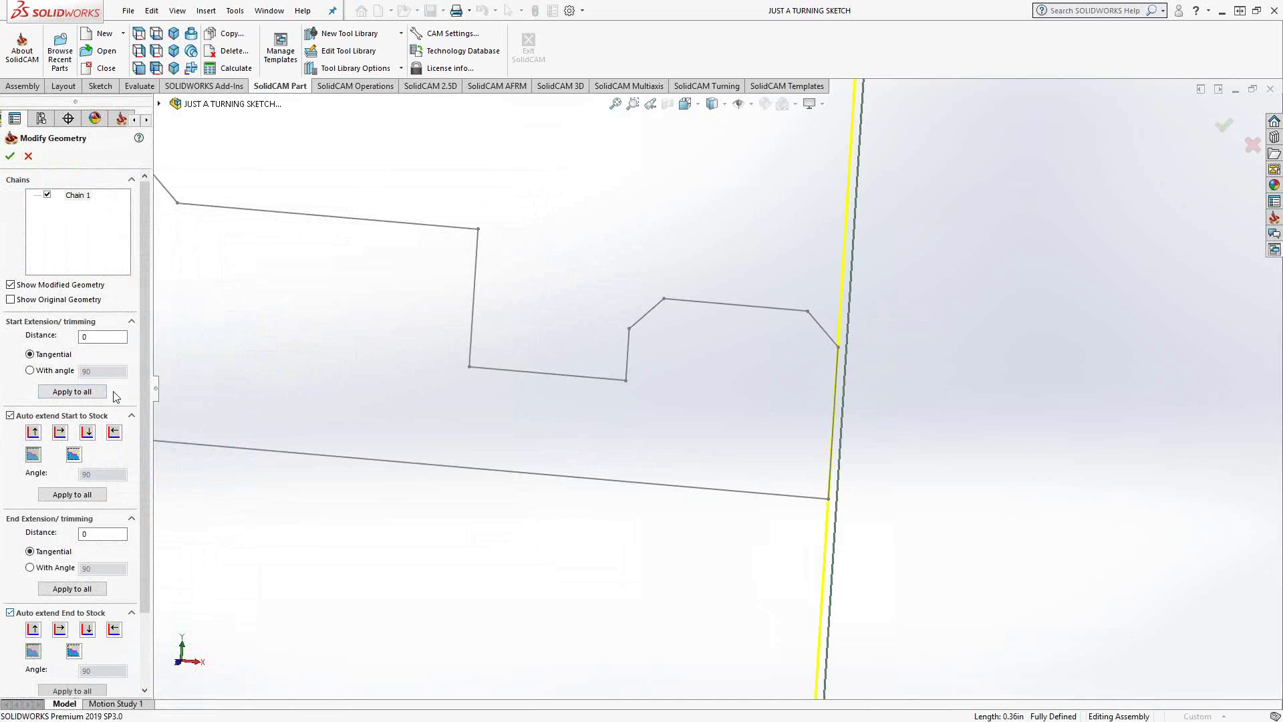
click(10, 156)
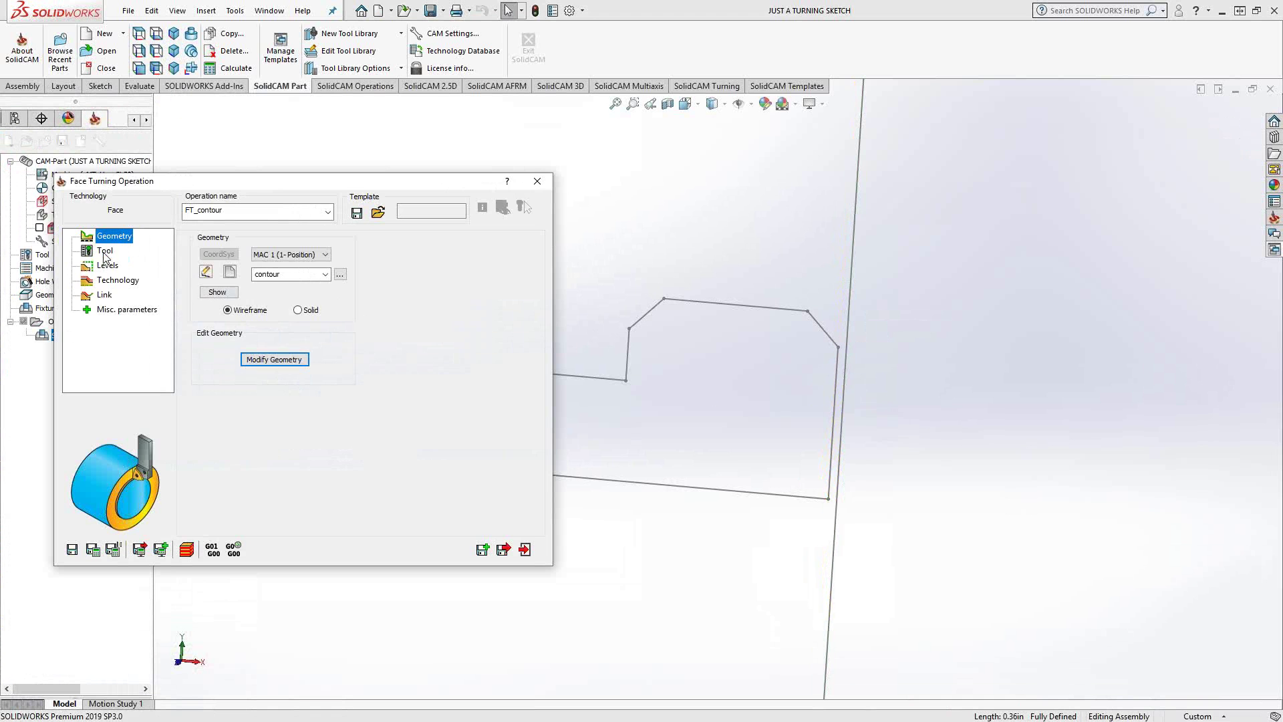
click(105, 252)
Import tool 1 from the RIDER TOOL AND MANUFACTURING DEMO library into the operation.
click(282, 460)
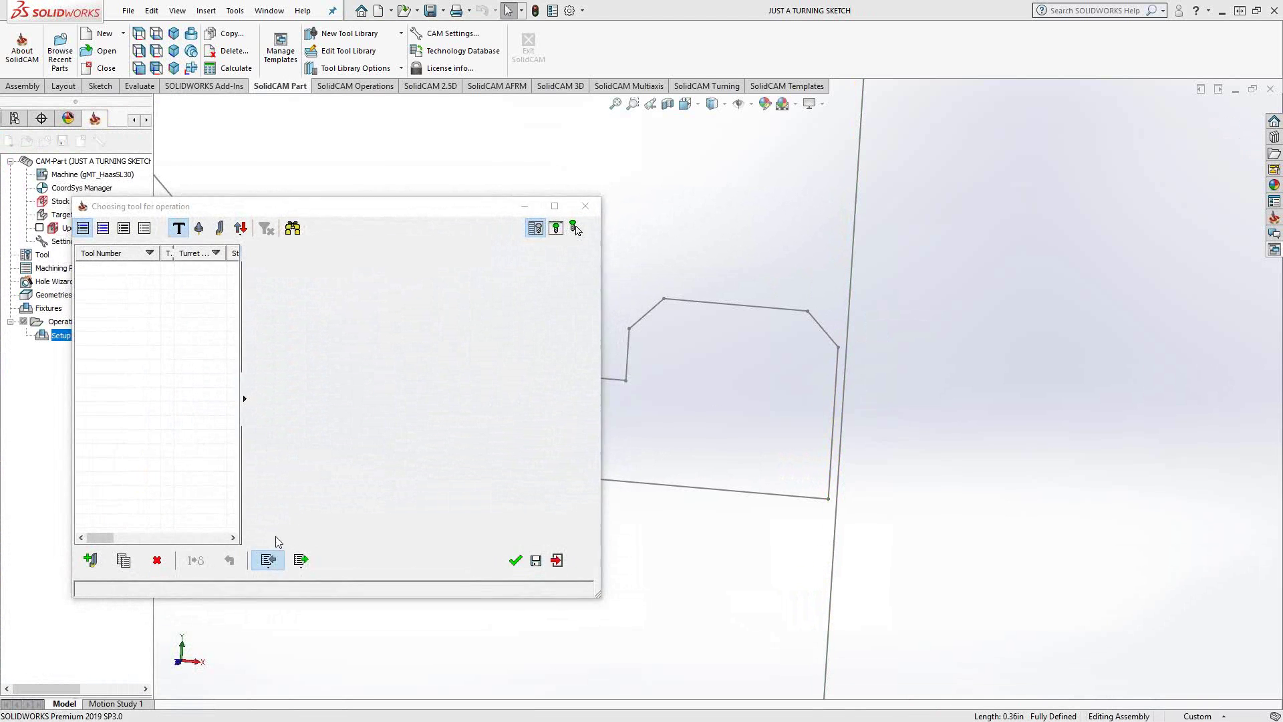
click(267, 559)
click(623, 191)
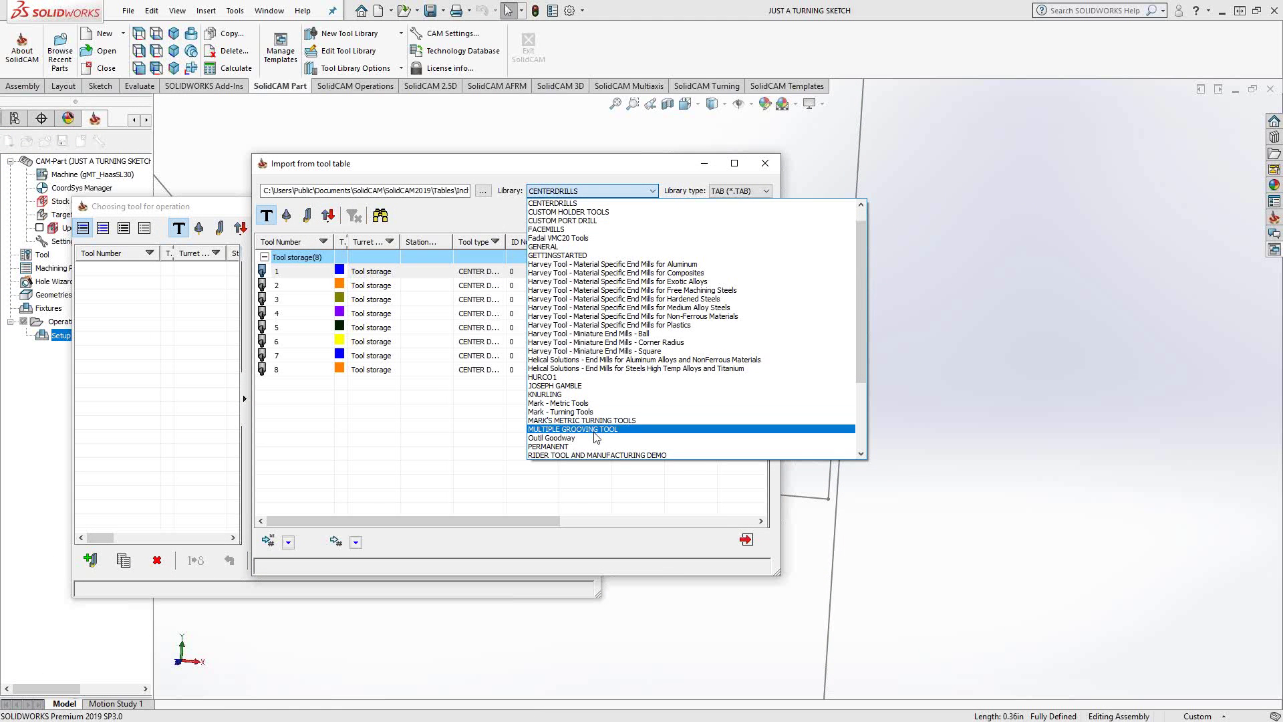
click(574, 454)
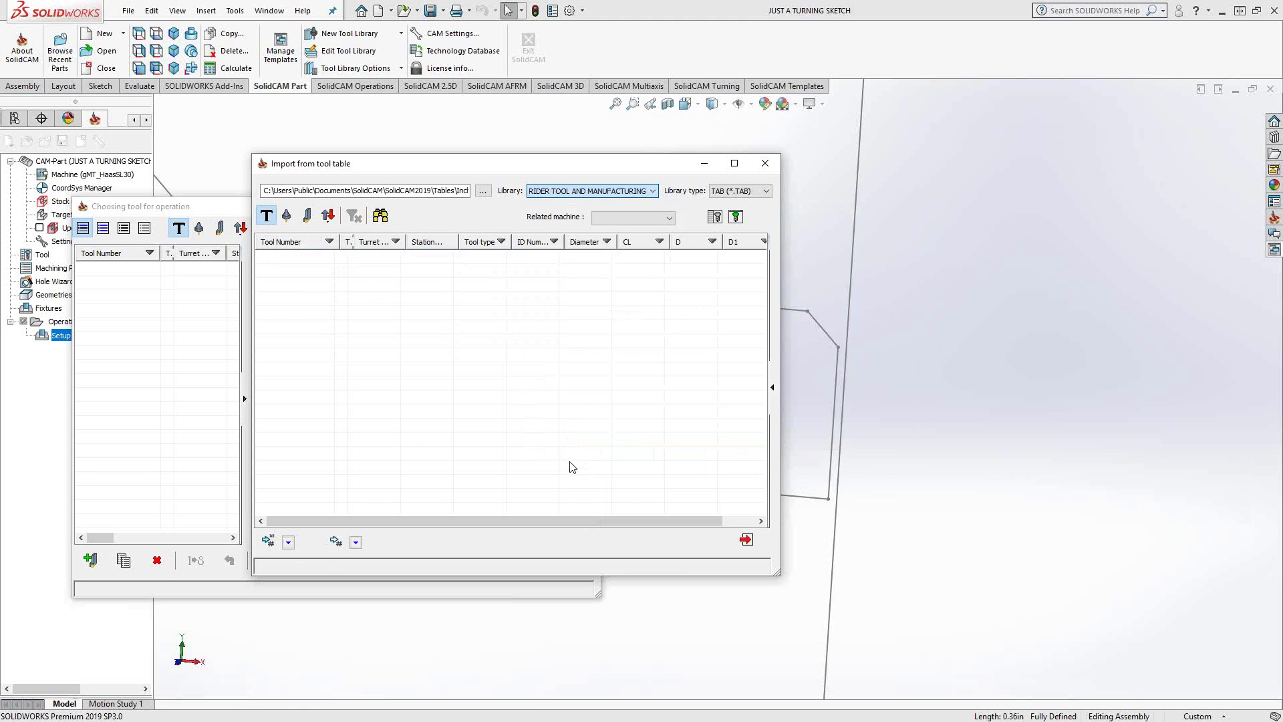
click(329, 542)
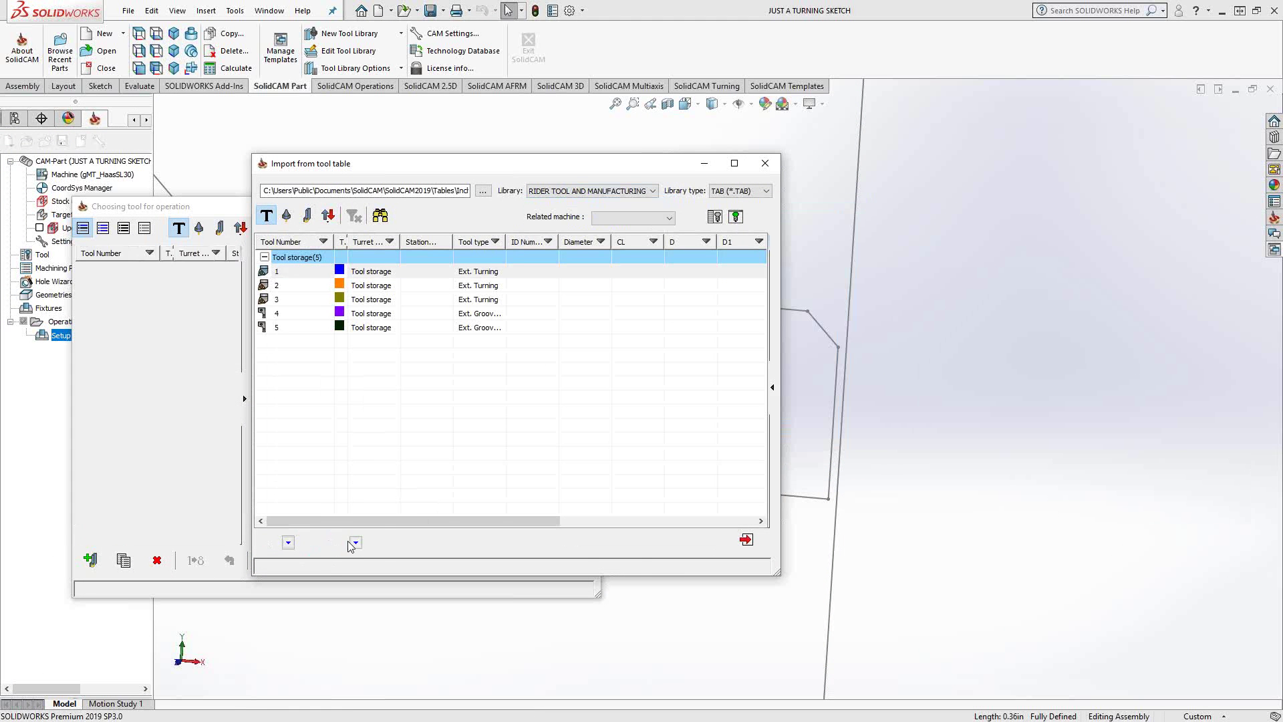
click(746, 541)
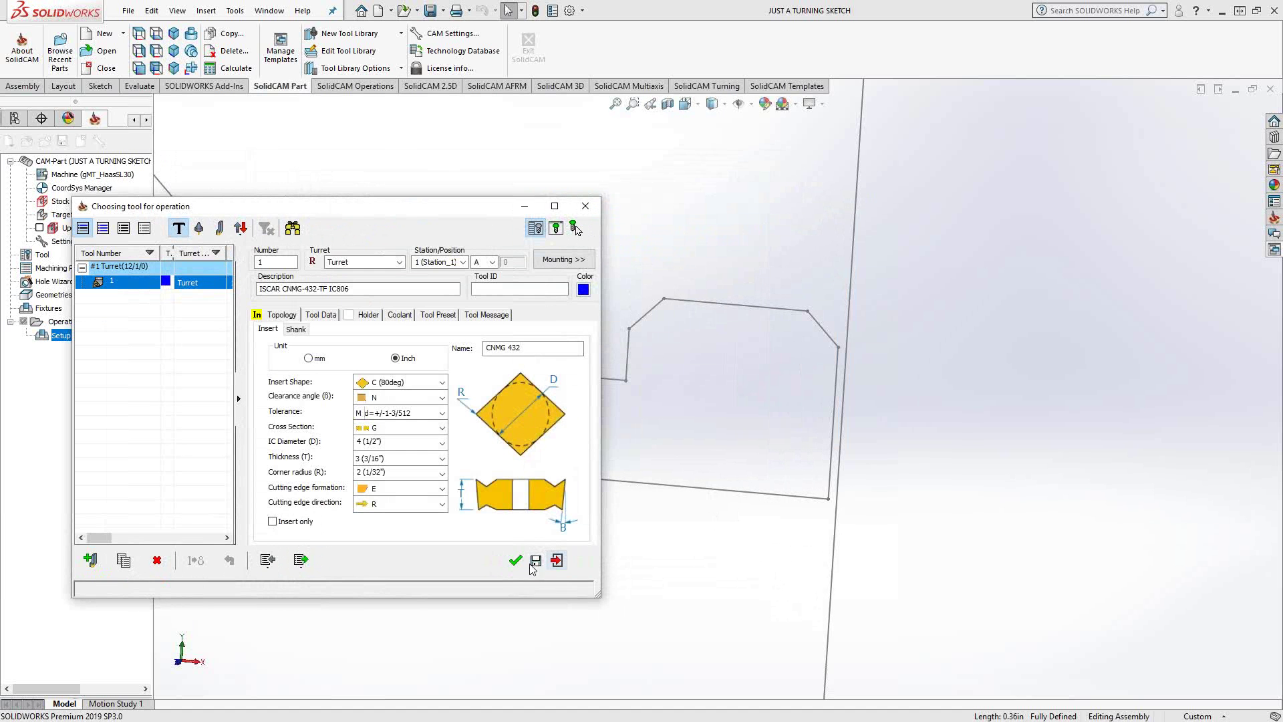
click(515, 560)
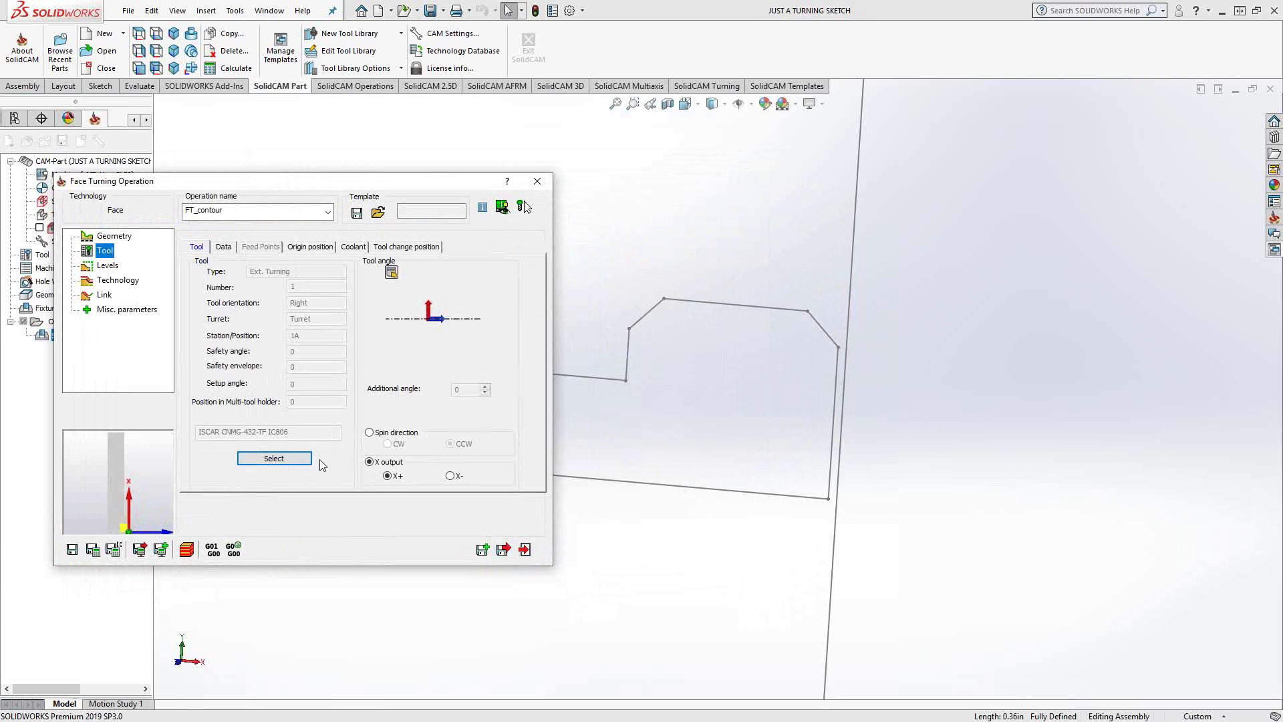
Check the ISCAR CNMG-432 tool's mounting preview and confirm the tool choice.
key(Escape)
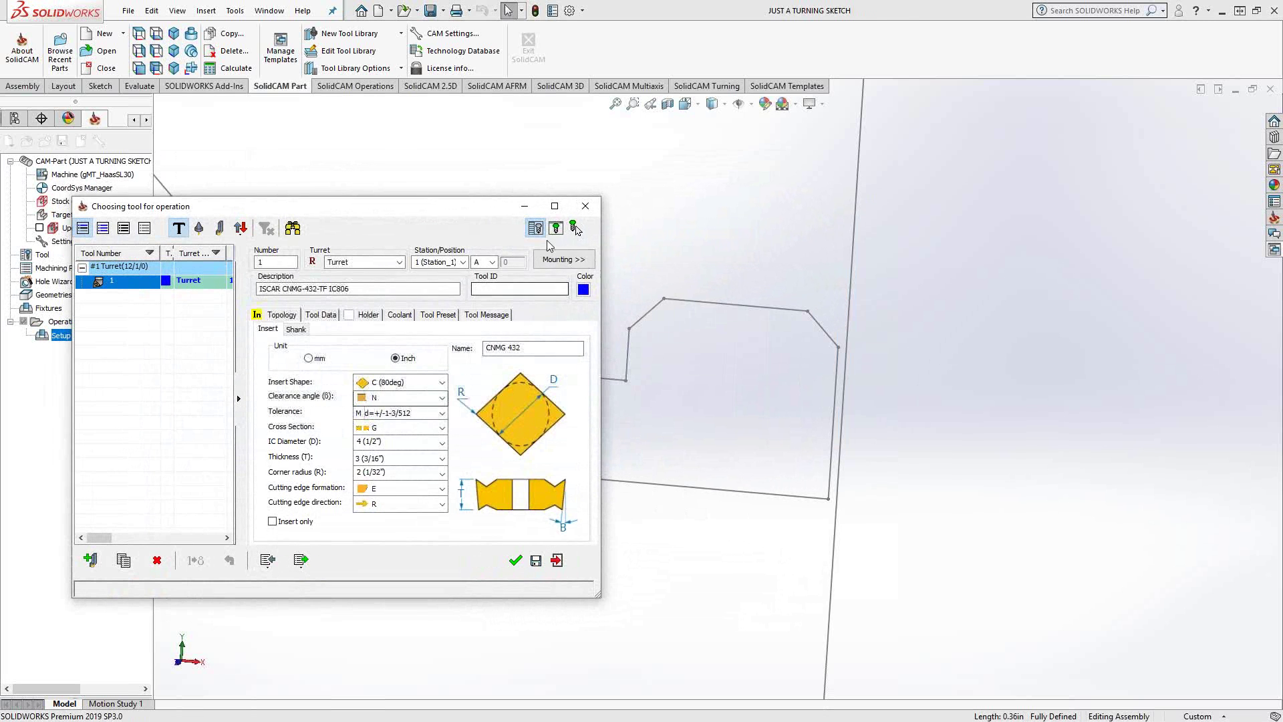
click(570, 259)
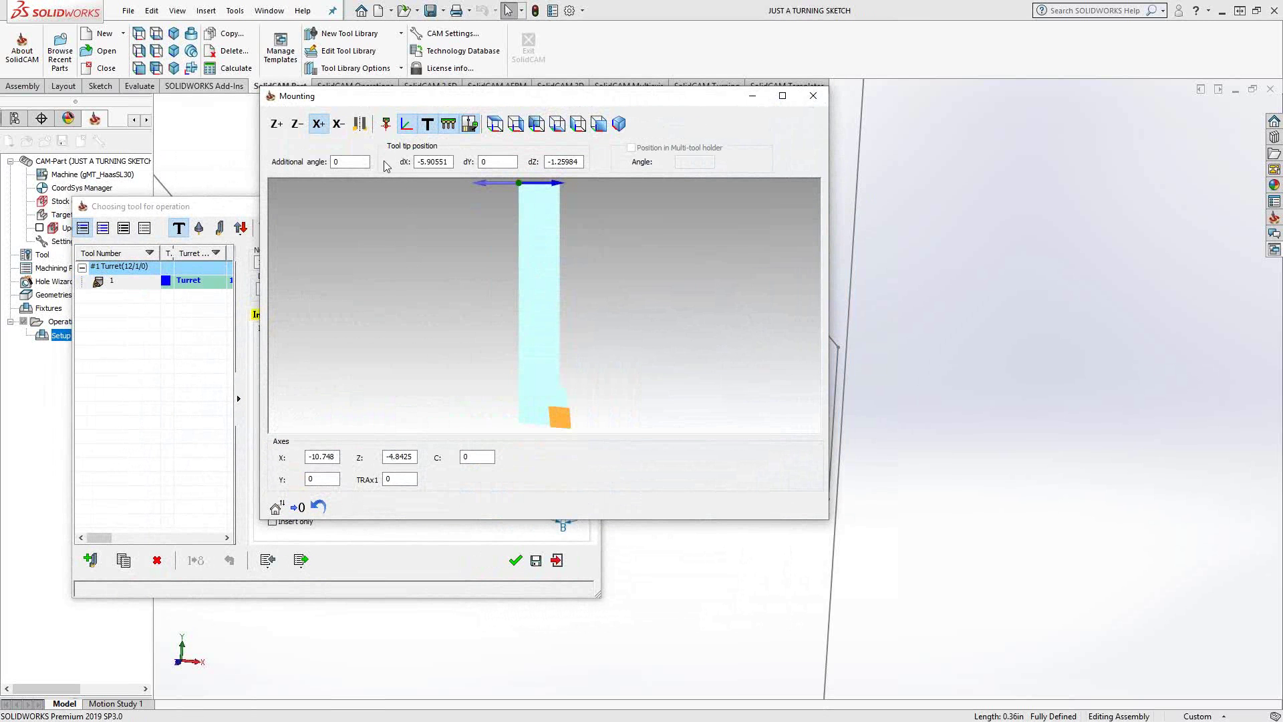
click(360, 125)
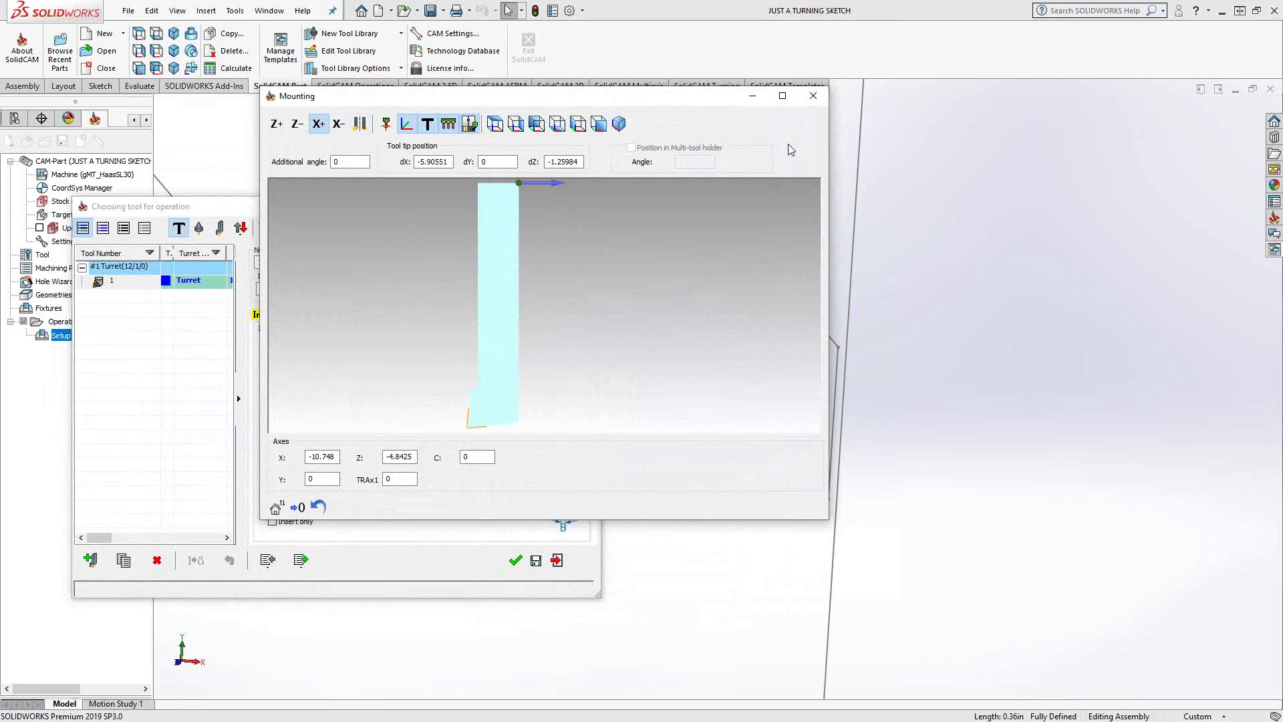
click(814, 96)
click(515, 560)
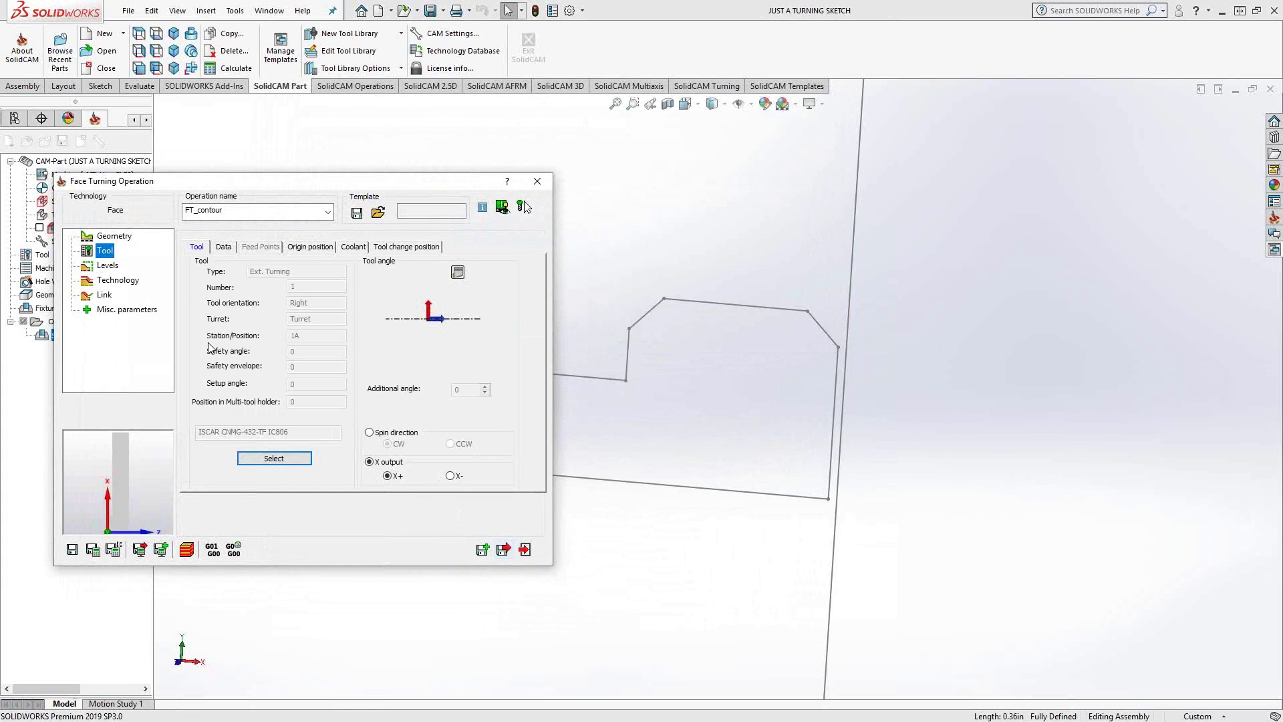
Enable the Finish pass, save and calculate FT_contour, fit the view, and exit.
click(111, 281)
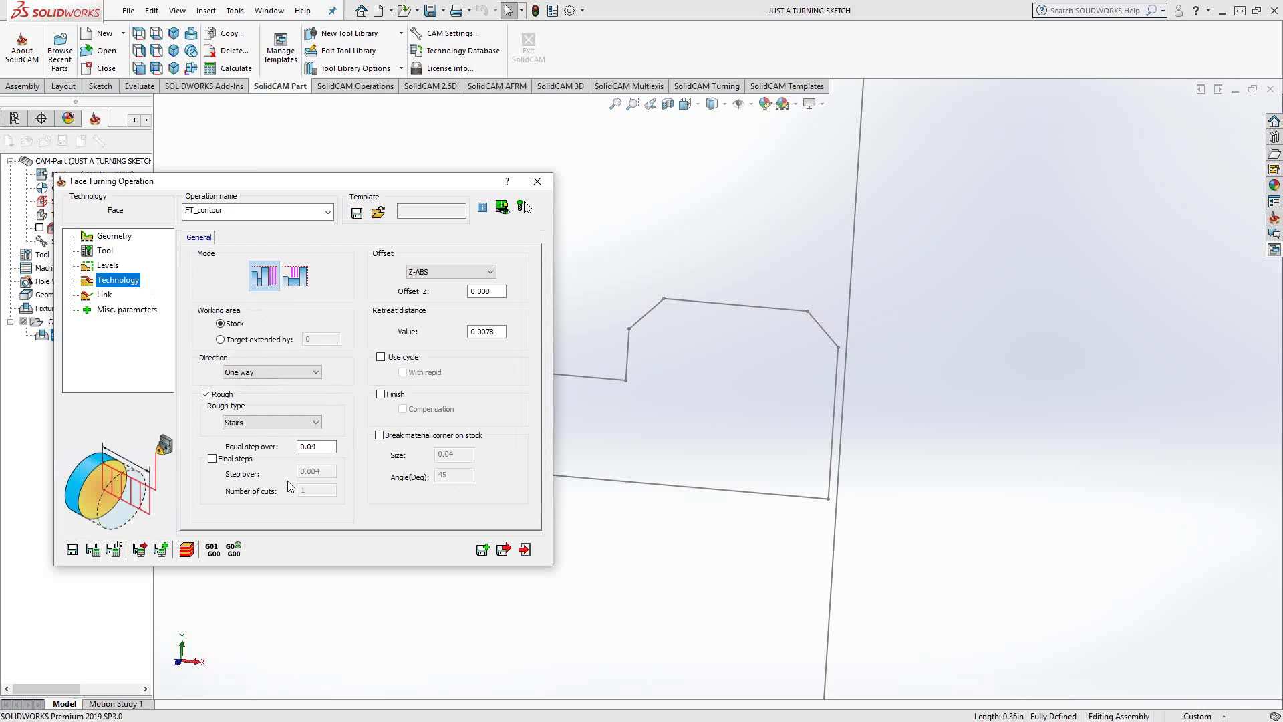
click(381, 394)
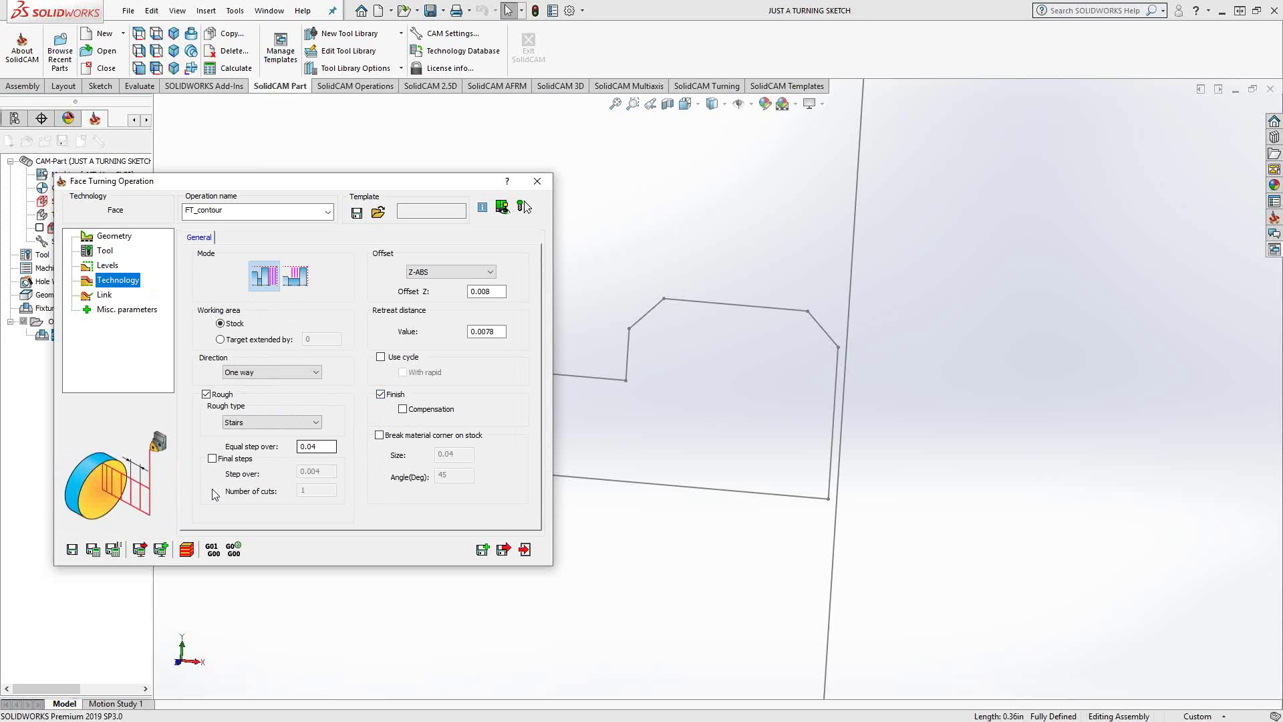
click(93, 550)
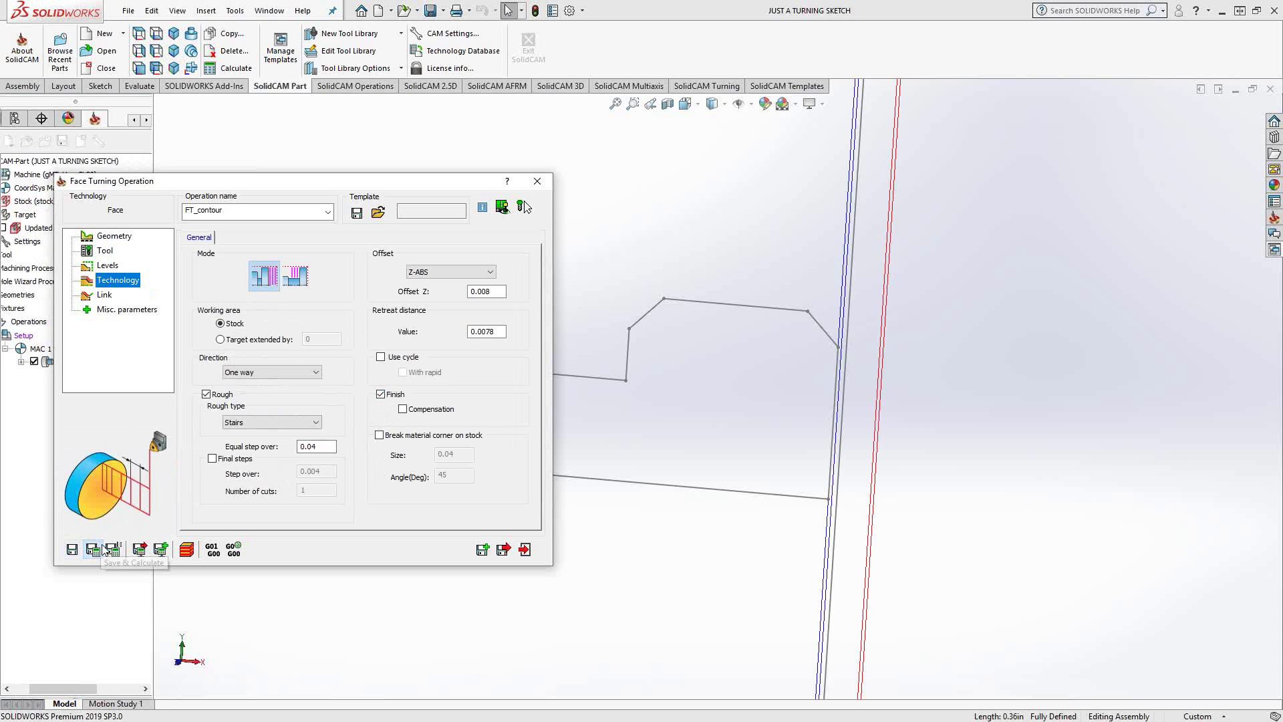
click(939, 454)
key(f)
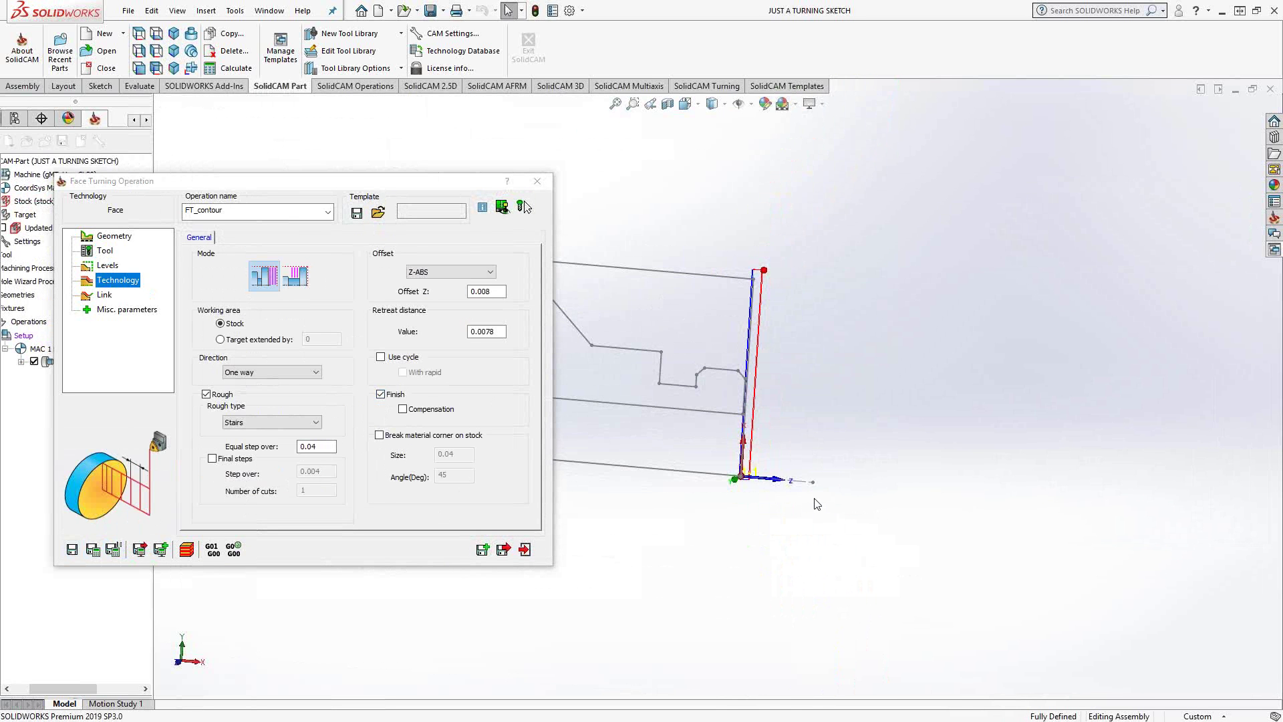
click(525, 549)
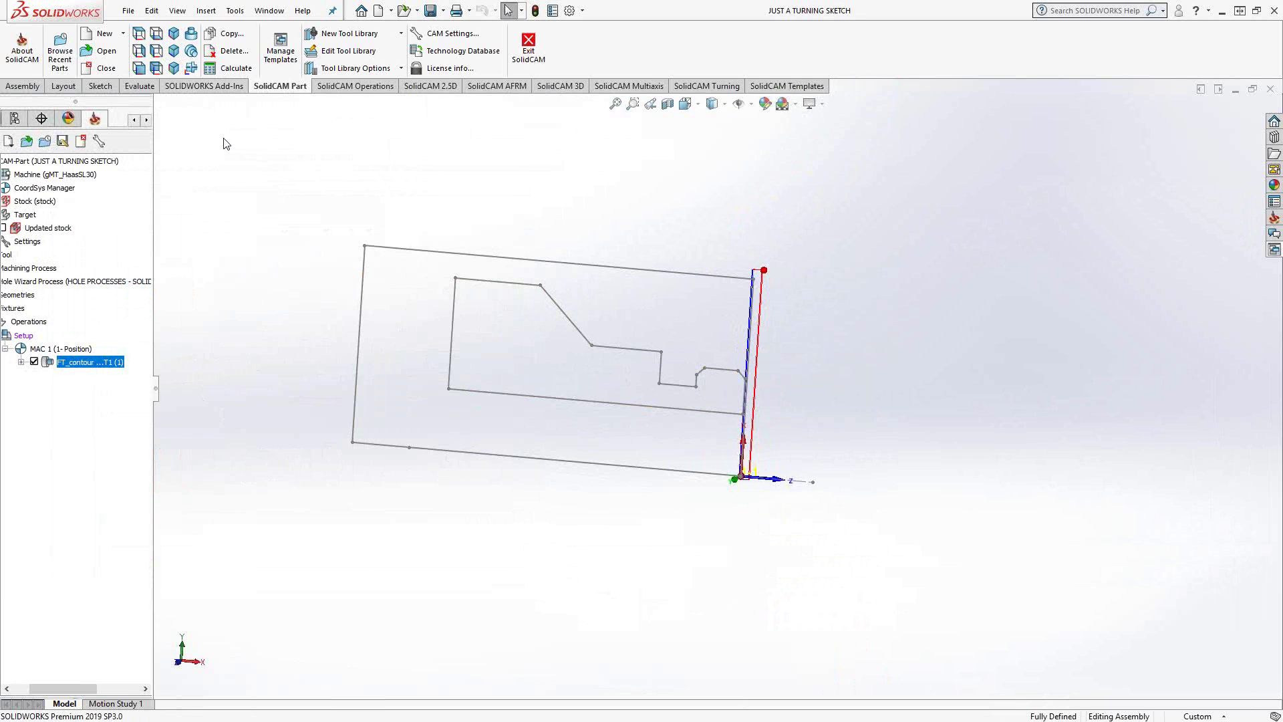
Switch to the Front view and zoom in so the turning sketch fills the screen.
key(ctrl+1)
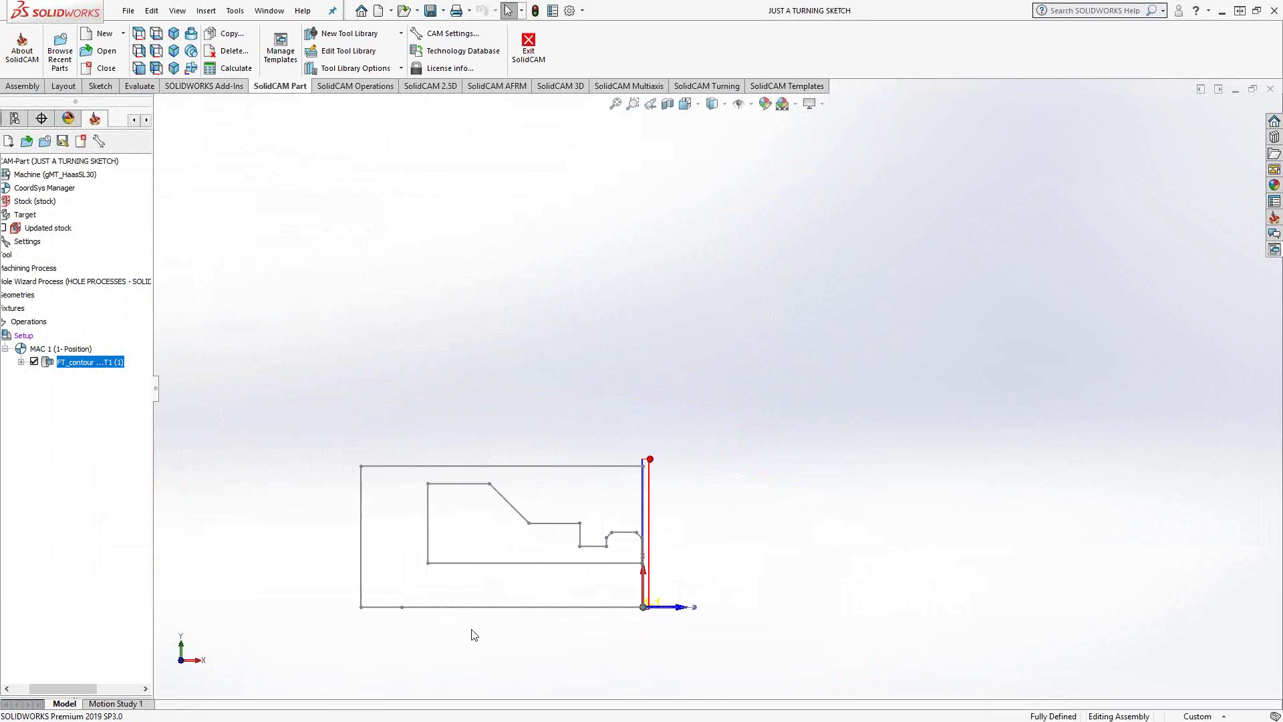
scroll(475, 635, down, 3)
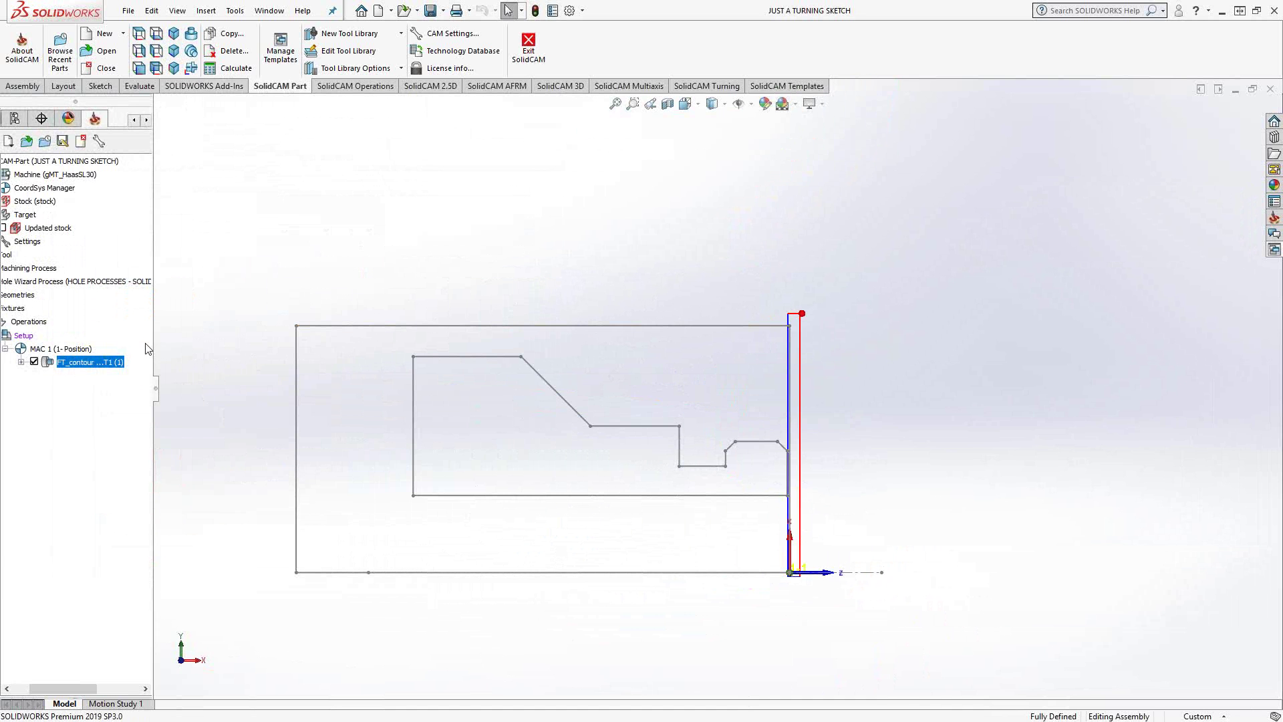
Simulate the FT_contour operation and play it in Turning simulation mode.
right_click(89, 371)
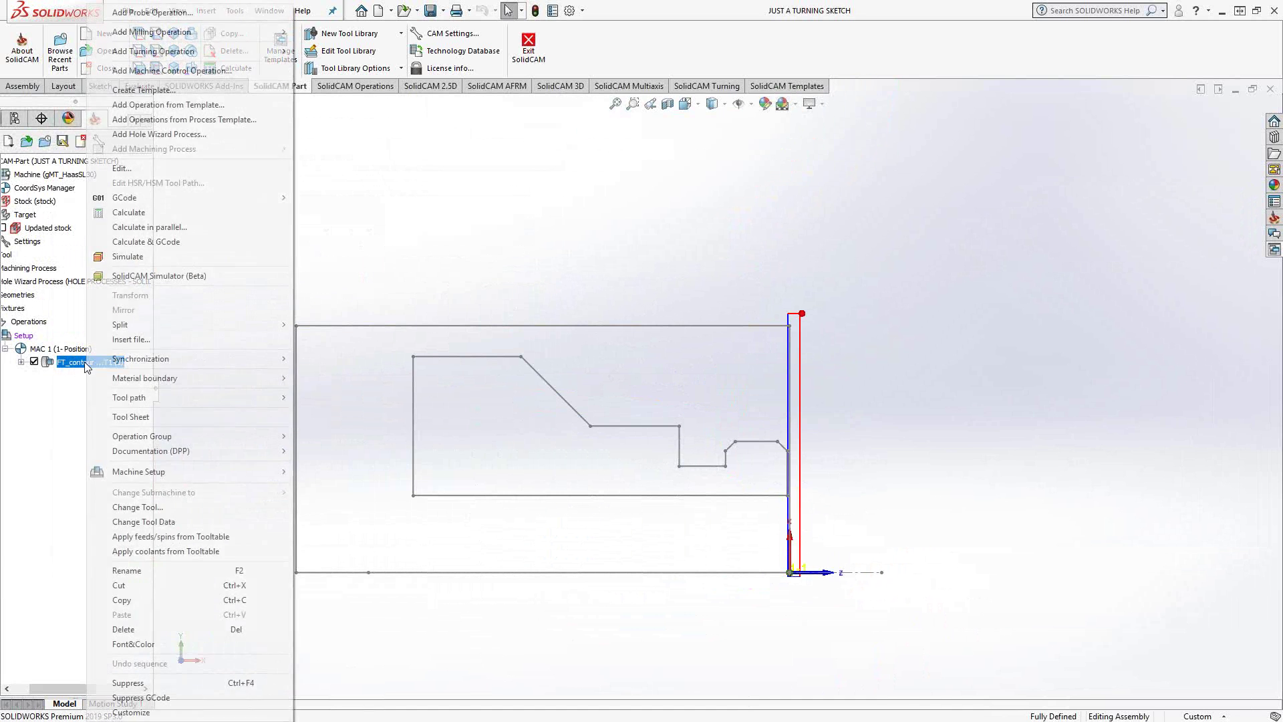
click(130, 262)
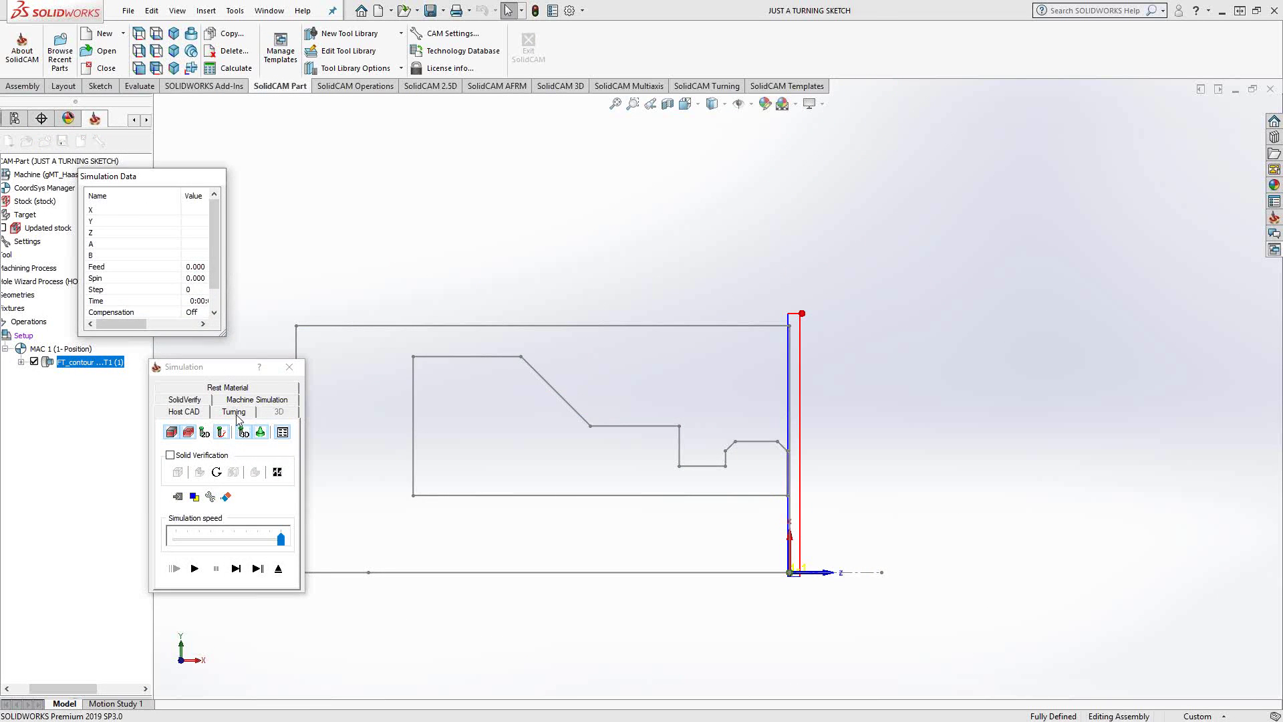
click(234, 413)
click(195, 568)
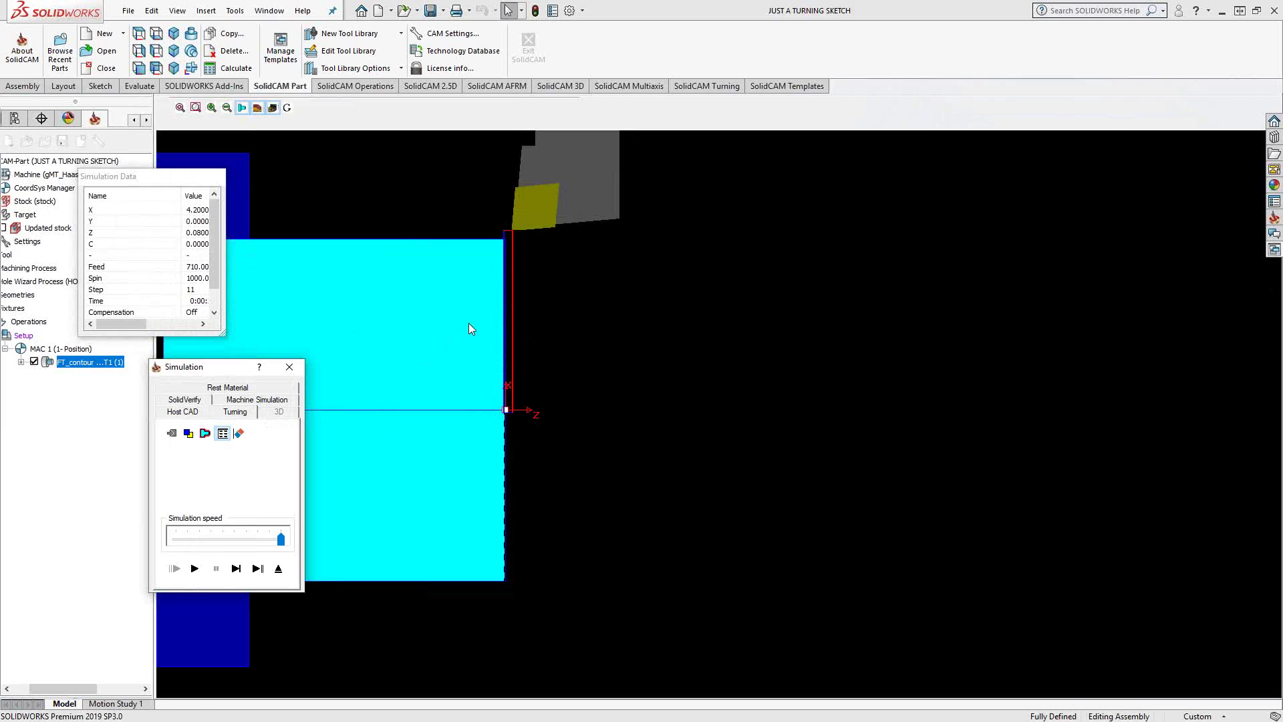
Play the FT_contour simulation in SolidVerify and orbit the machined stock in 3-D.
click(185, 400)
click(194, 568)
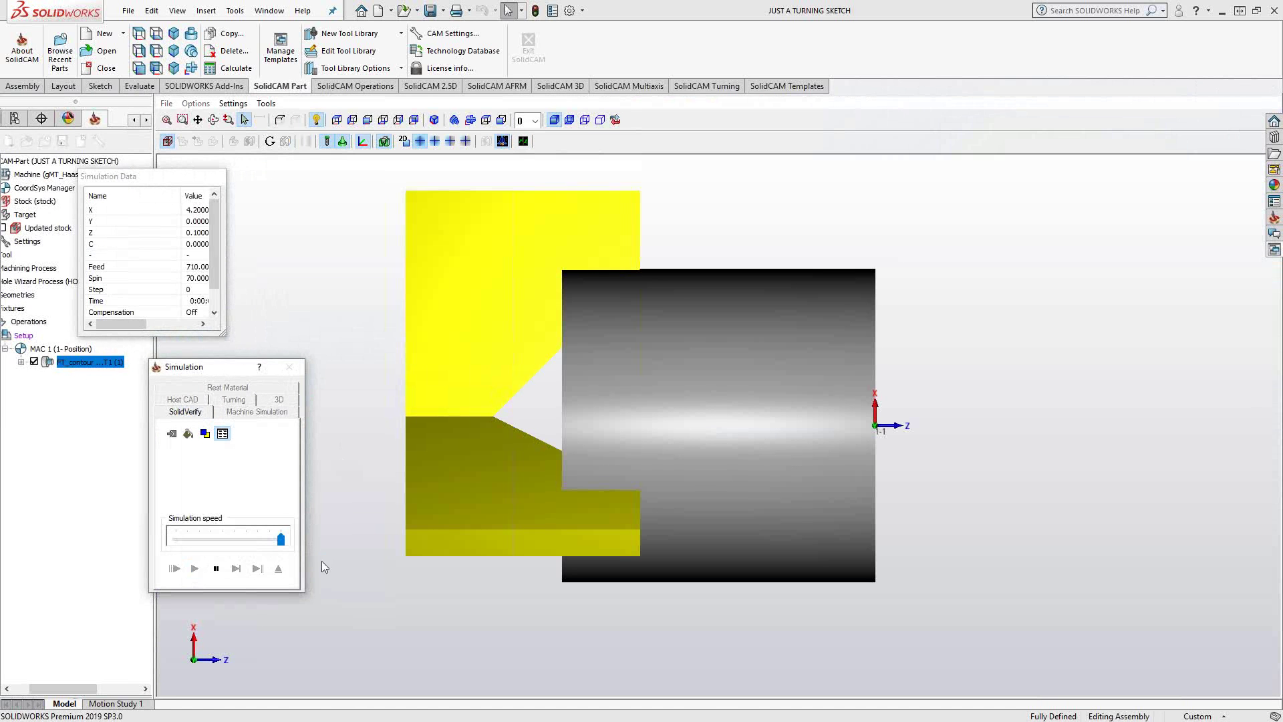
middle_drag(768, 459, 728, 482)
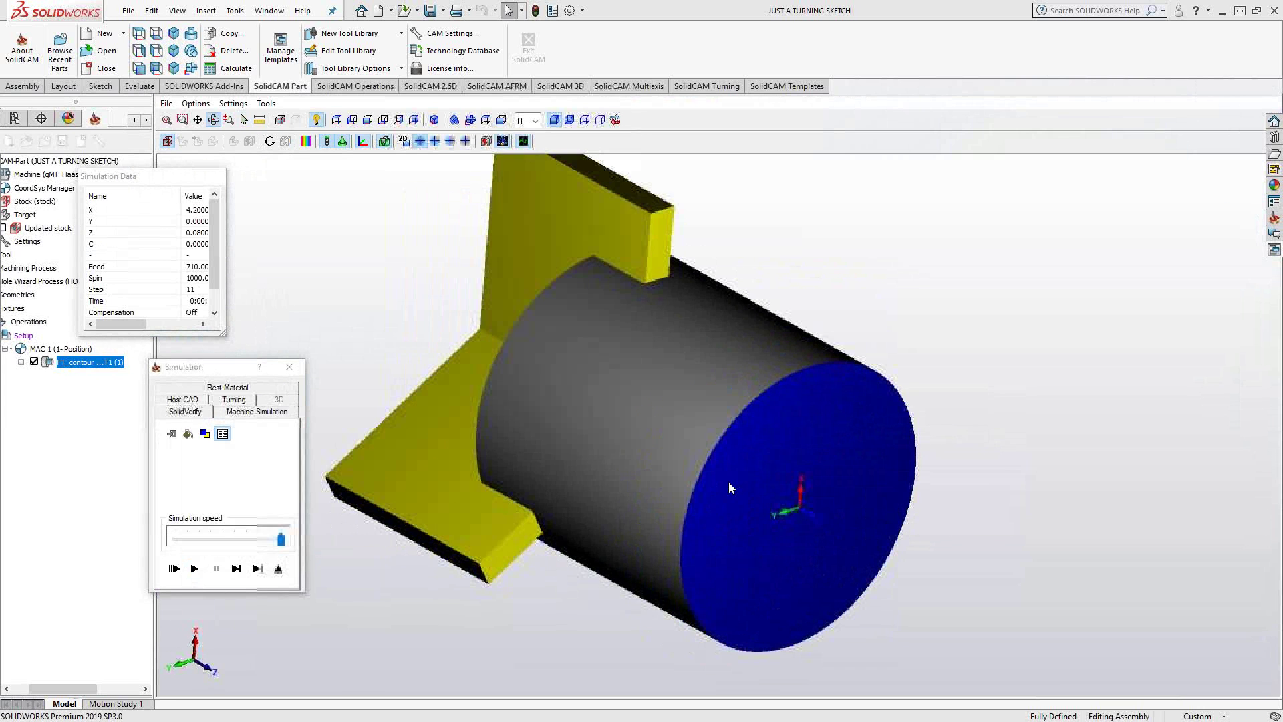